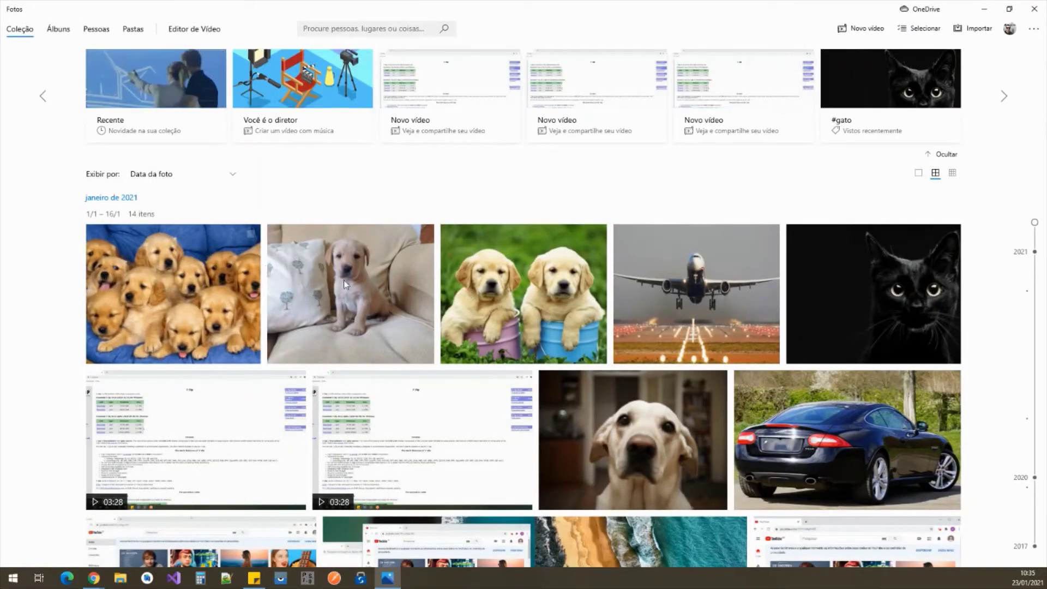
Step: Create a new video project, keeping the name Novo vídeo
{"action": "mouse_move", "coordinate": [350, 110]}
{"action": "mouse_move", "coordinate": [780, 88]}
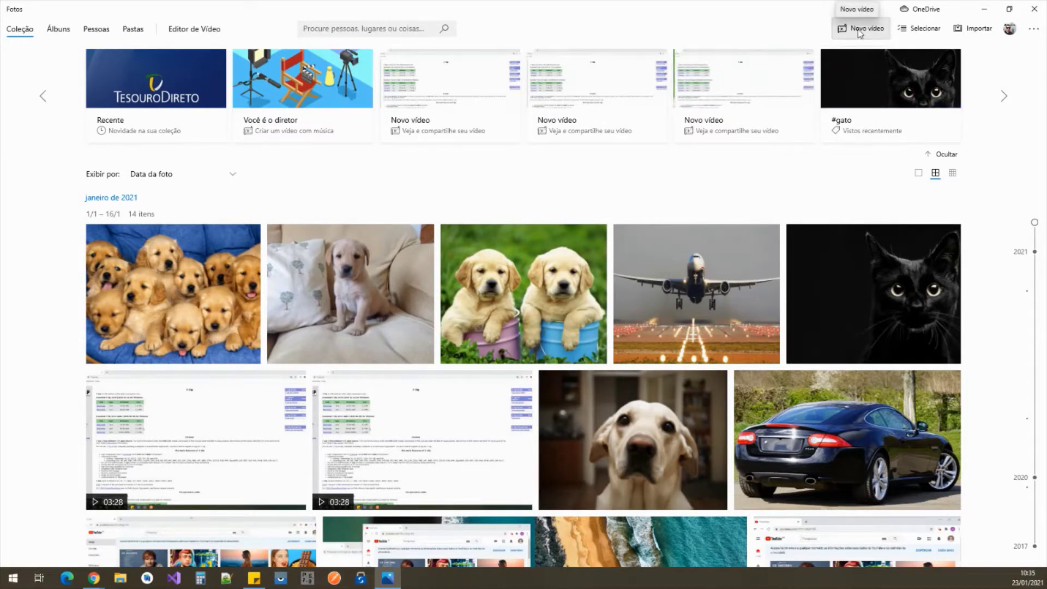
{"action": "left_click", "coordinate": [859, 31]}
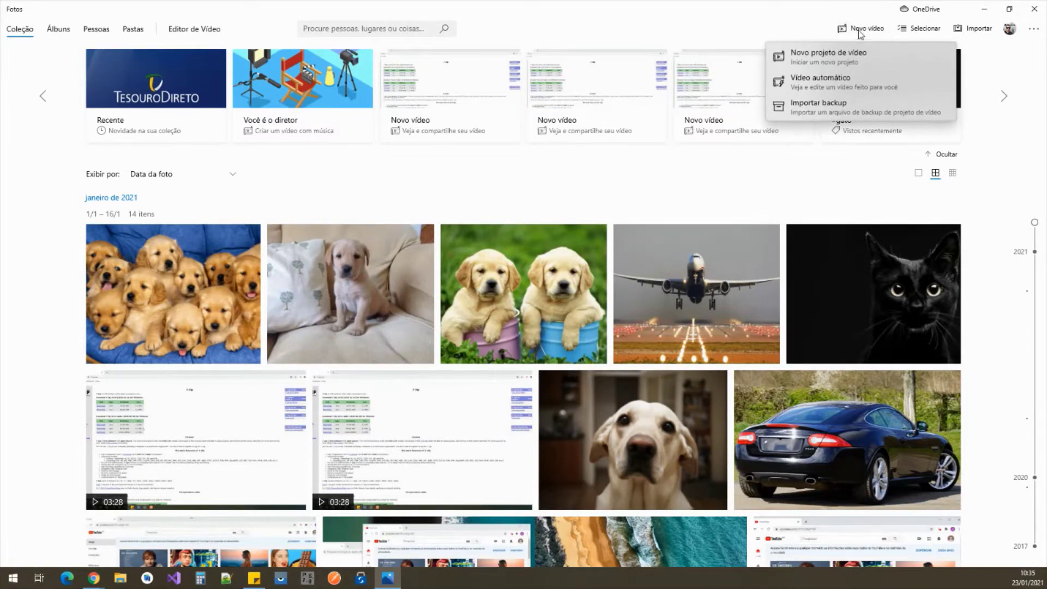
{"action": "left_click", "coordinate": [866, 54]}
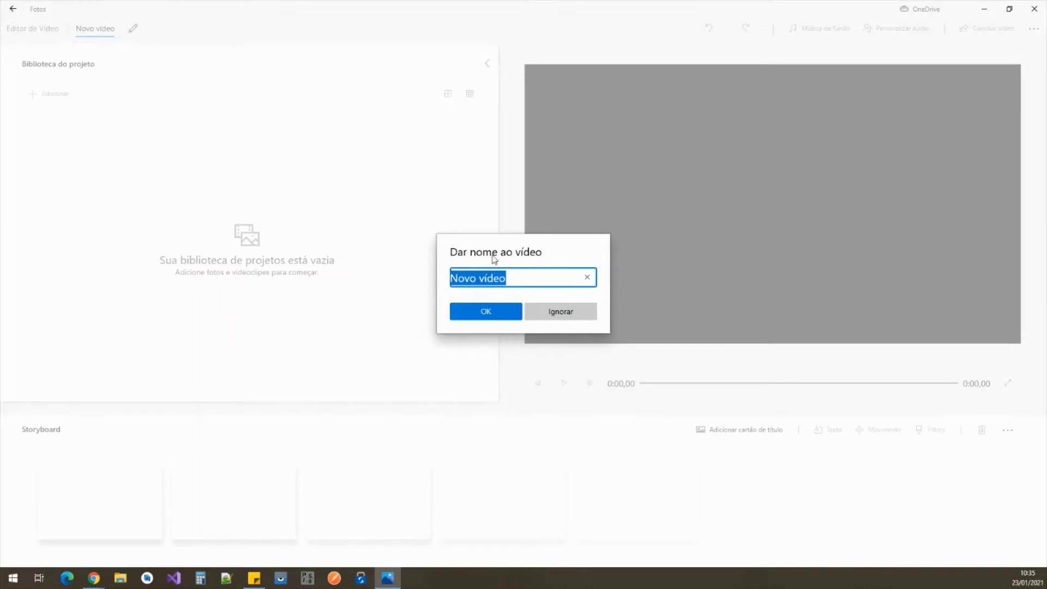
{"action": "left_click", "coordinate": [485, 312]}
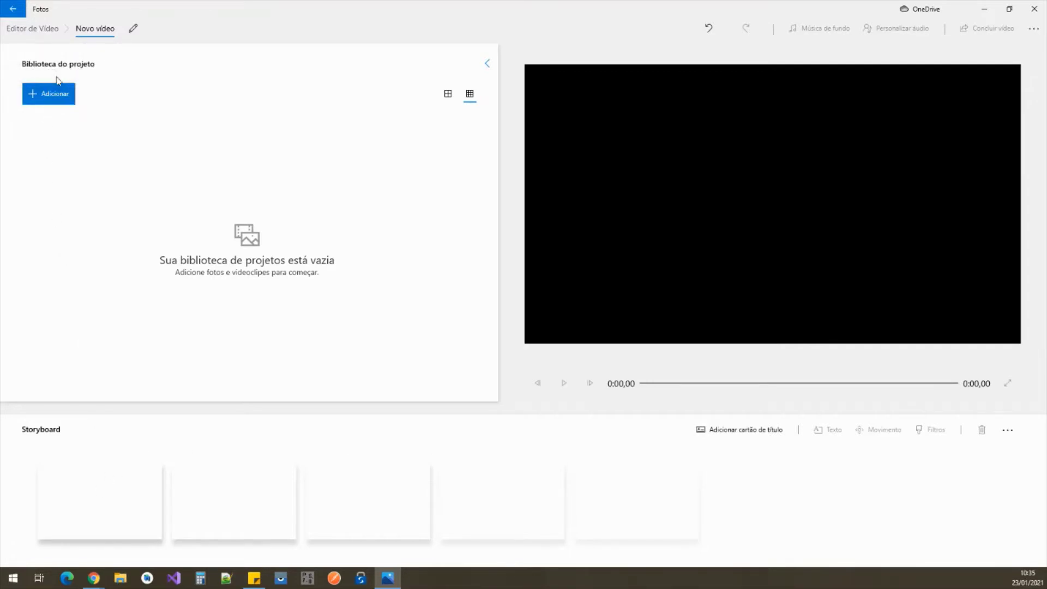
Step: Add the car photo and the "Untitled_ Jan 16, 2021 9_19 AM - Copia.mp4" video from this computer, and place the video first on the storyboard
{"action": "left_click", "coordinate": [56, 94]}
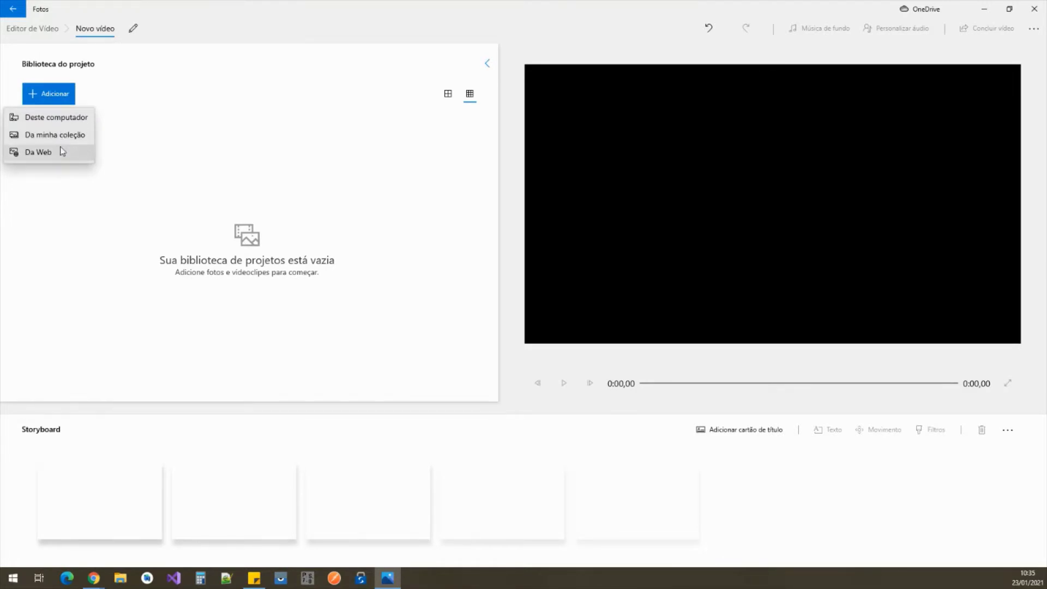
{"action": "left_click", "coordinate": [57, 101]}
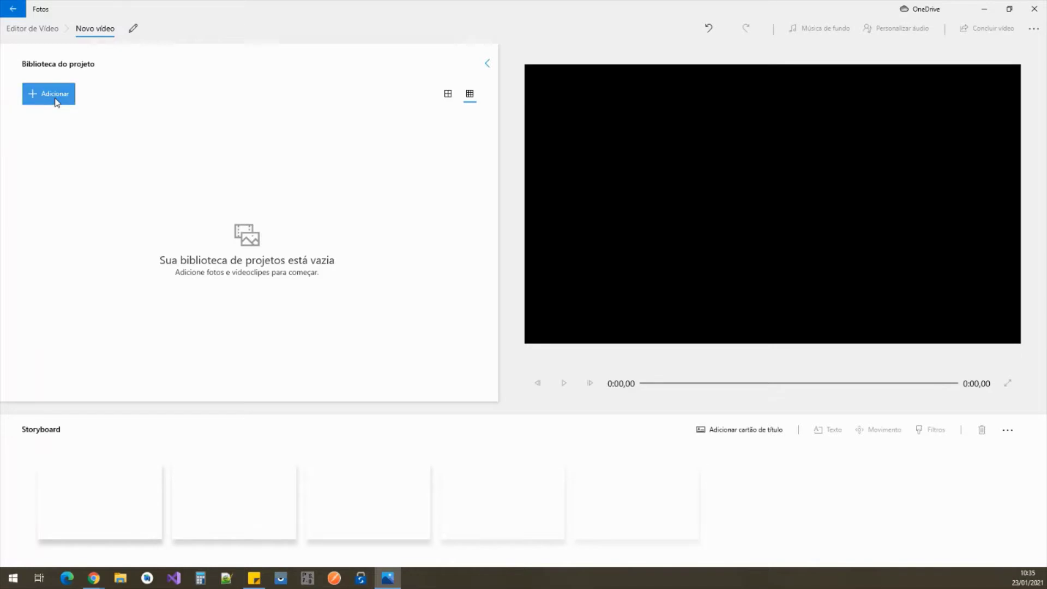
{"action": "left_click", "coordinate": [57, 99]}
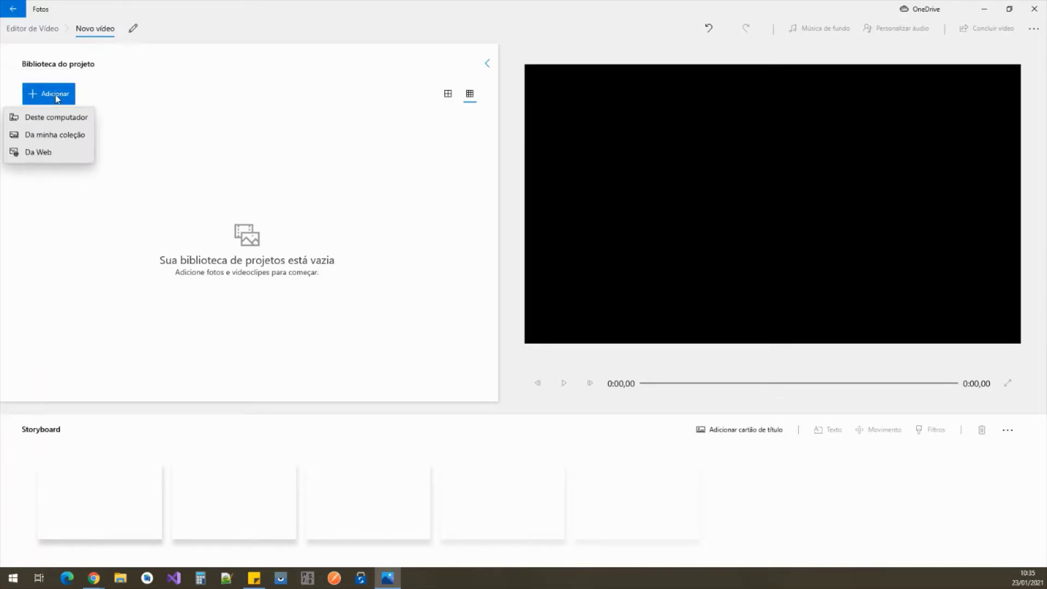
{"action": "left_click", "coordinate": [55, 117]}
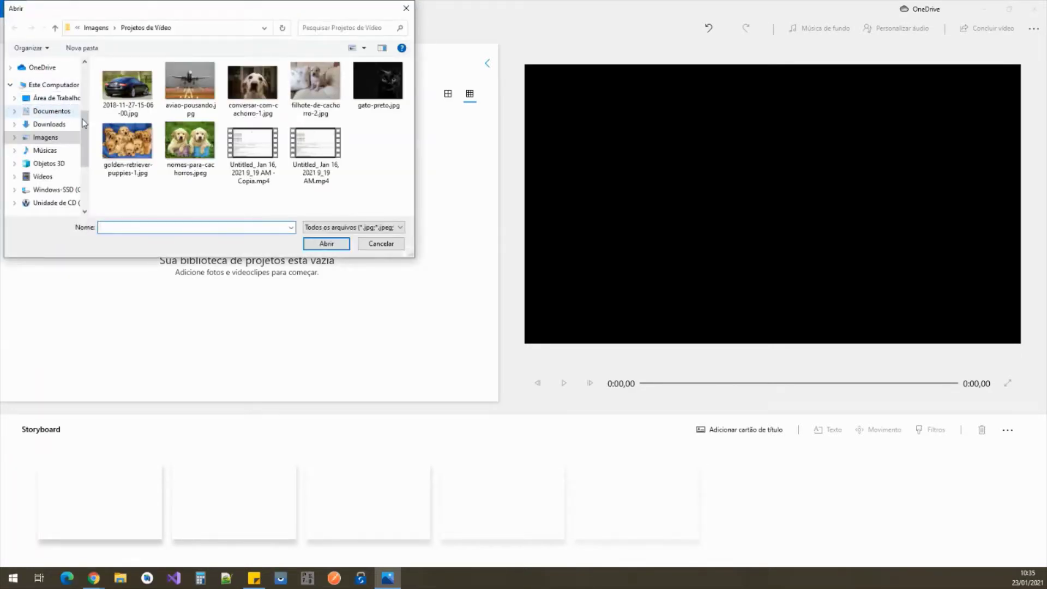
{"action": "left_click", "coordinate": [152, 92]}
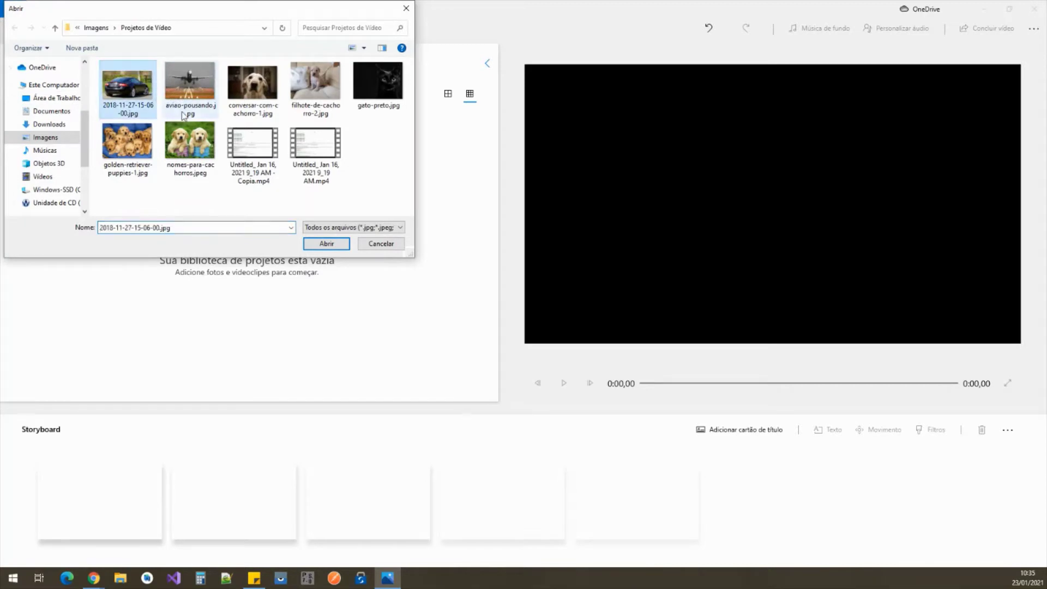
{"action": "left_click", "coordinate": [238, 142], "text": "ctrl"}
{"action": "left_click", "coordinate": [326, 243]}
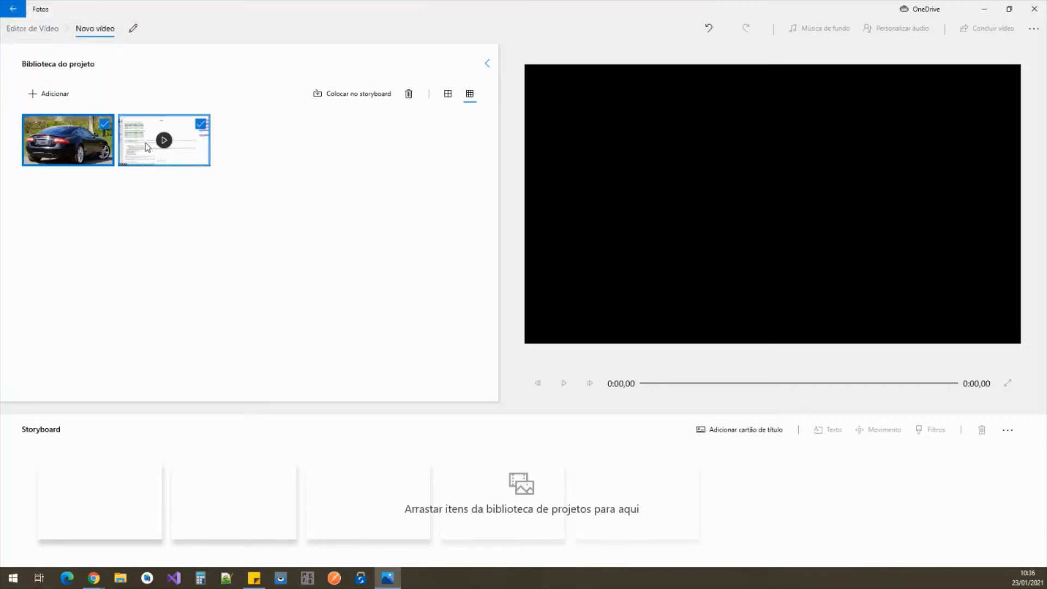
{"action": "left_click_drag", "start_coordinate": [163, 144], "coordinate": [134, 487]}
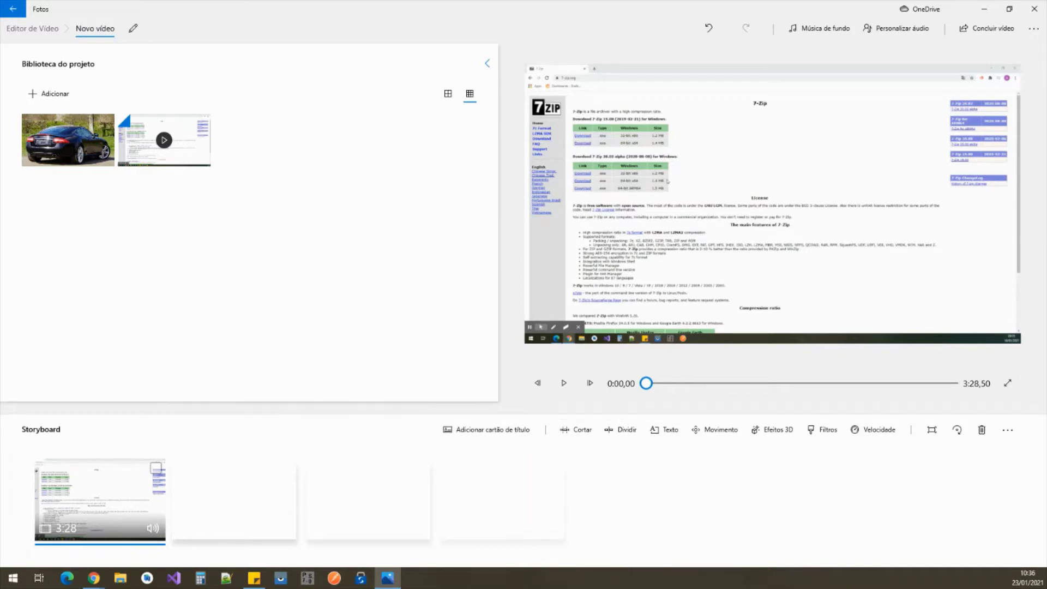
{"action": "key", "text": "alt+Tab"}
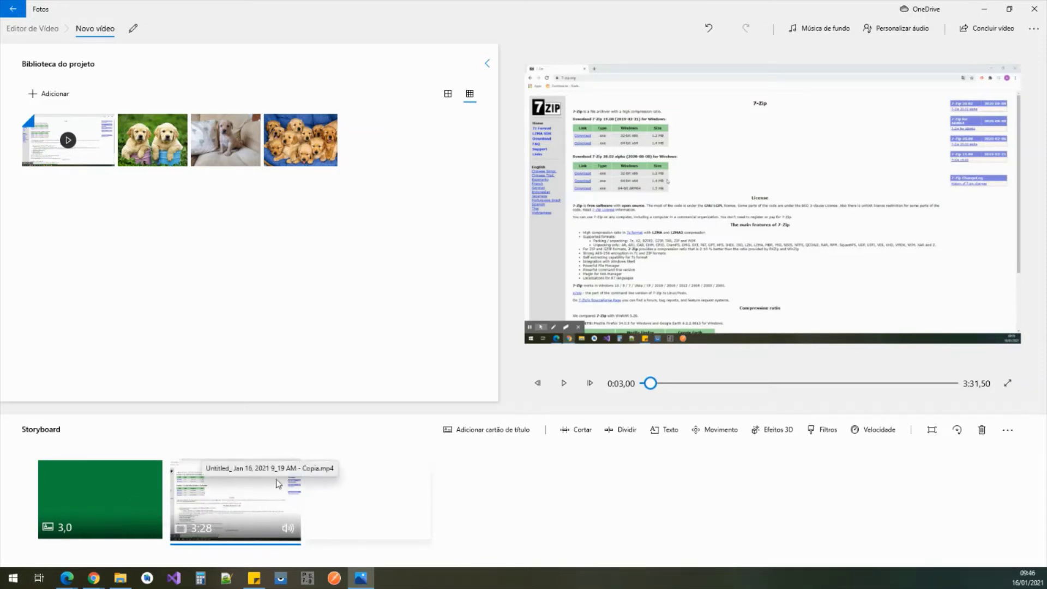
Step: Enter the caption "xczaczxczcfdasf" on the 3:28 clip and give it the Impacto animated text style
{"action": "left_click", "coordinate": [665, 433]}
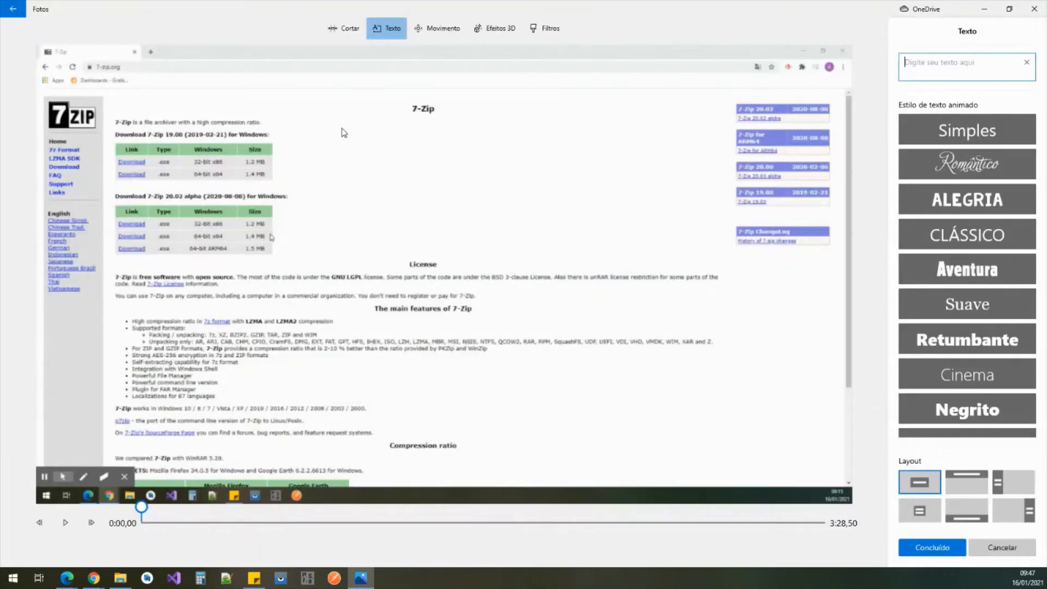
{"action": "type", "text": "xczaczxczcfdasf"}
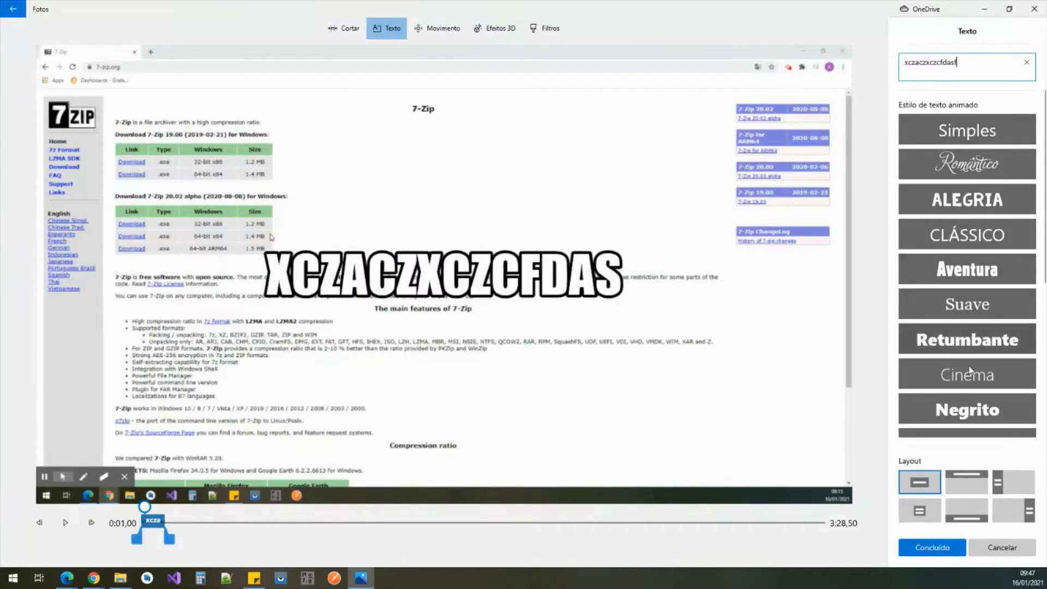
{"action": "left_click", "coordinate": [975, 404]}
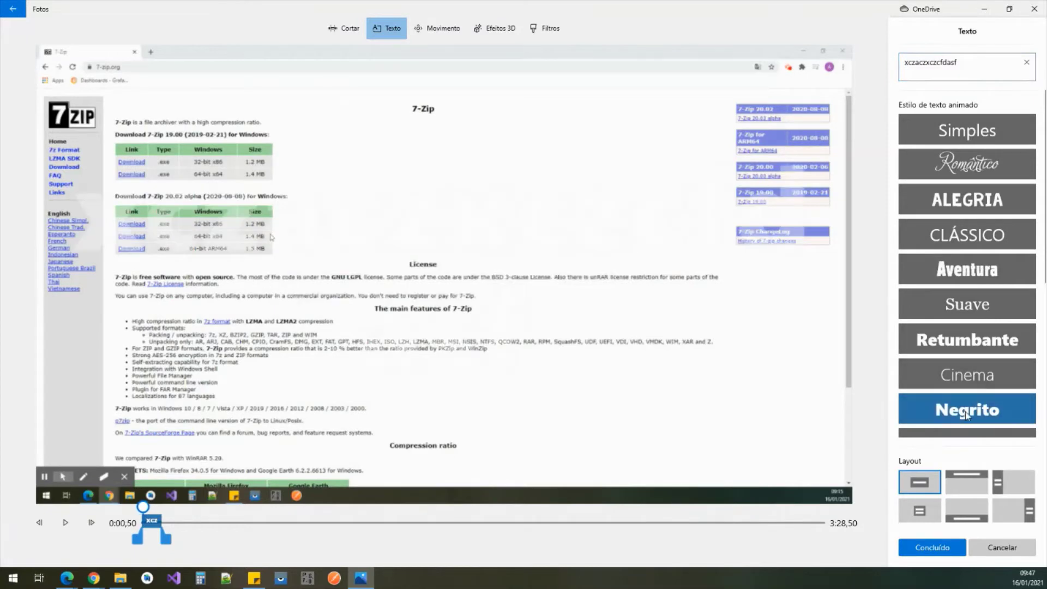
{"action": "scroll", "coordinate": [968, 327], "scroll_direction": "down", "scroll_amount": 4}
{"action": "left_click", "coordinate": [966, 271]}
{"action": "left_click", "coordinate": [967, 299]}
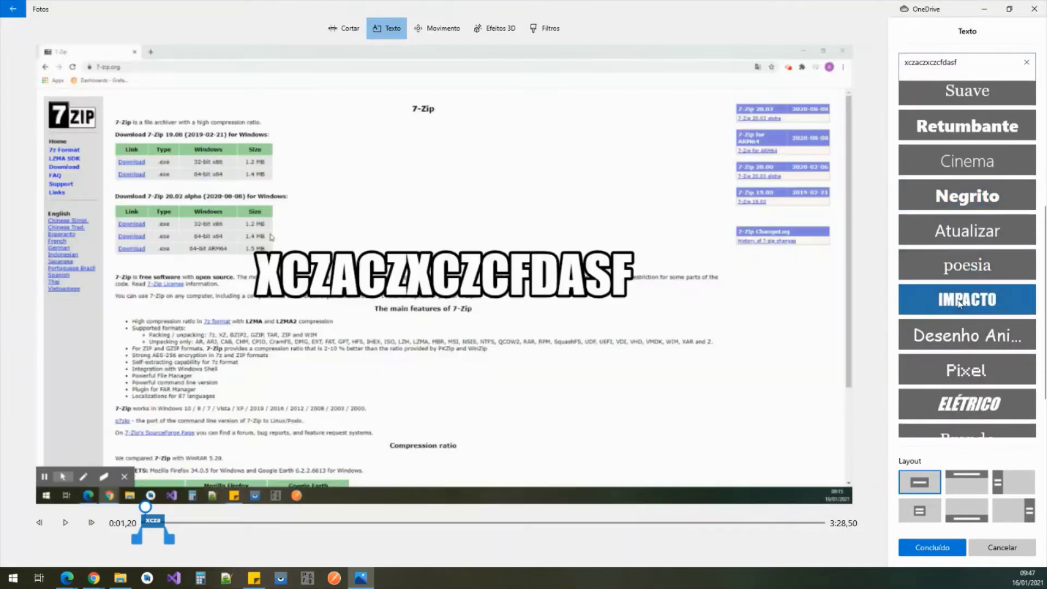
Step: Try other layouts and styles for the caption, settling on the lower-edge layout with the Elétrico style
{"action": "left_click", "coordinate": [921, 509]}
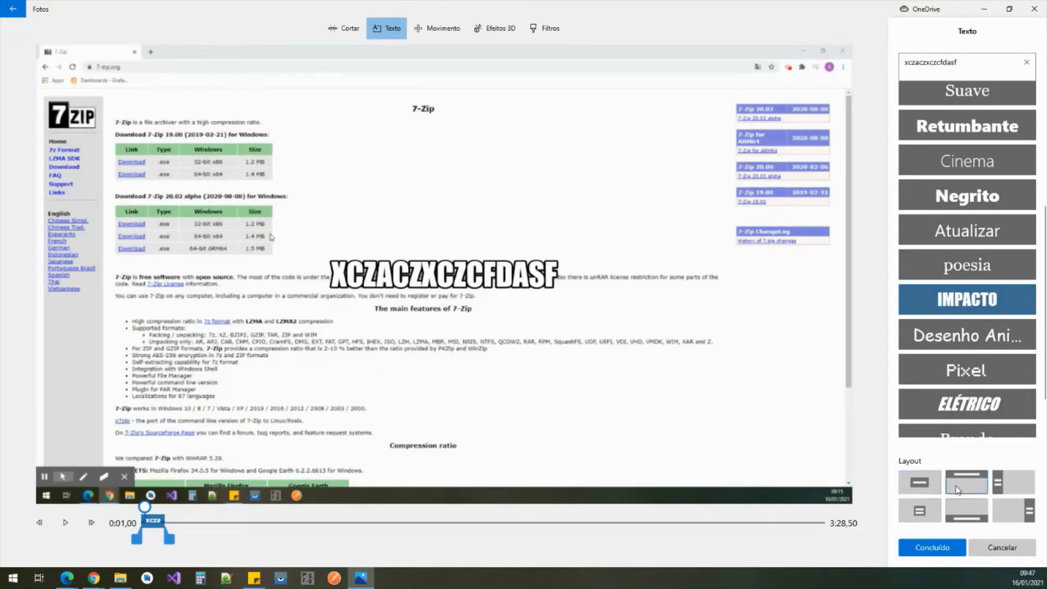
{"action": "left_click", "coordinate": [966, 482]}
{"action": "left_click", "coordinate": [960, 507]}
{"action": "left_click", "coordinate": [974, 341]}
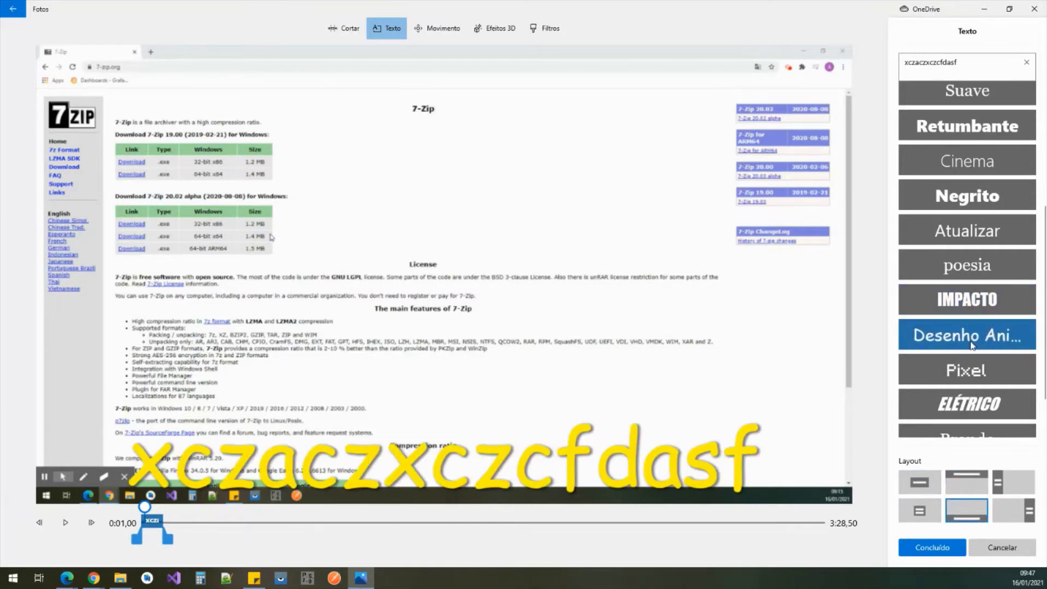
{"action": "left_click", "coordinate": [978, 412]}
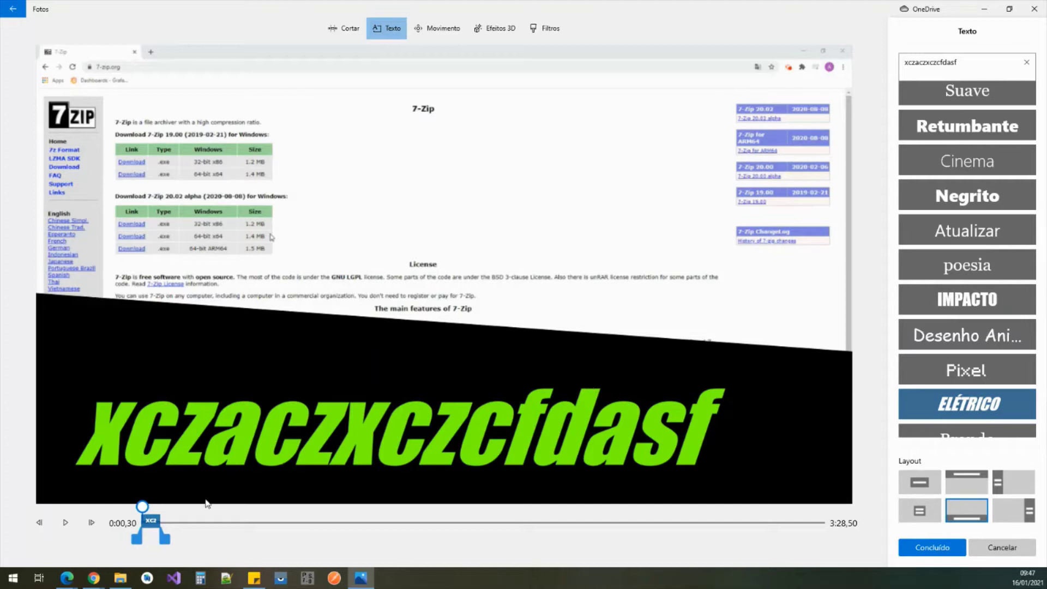
Step: Move the caption's time range to start at about 1:25 and preview the clip from just before it
{"action": "left_click_drag", "start_coordinate": [153, 523], "coordinate": [420, 539]}
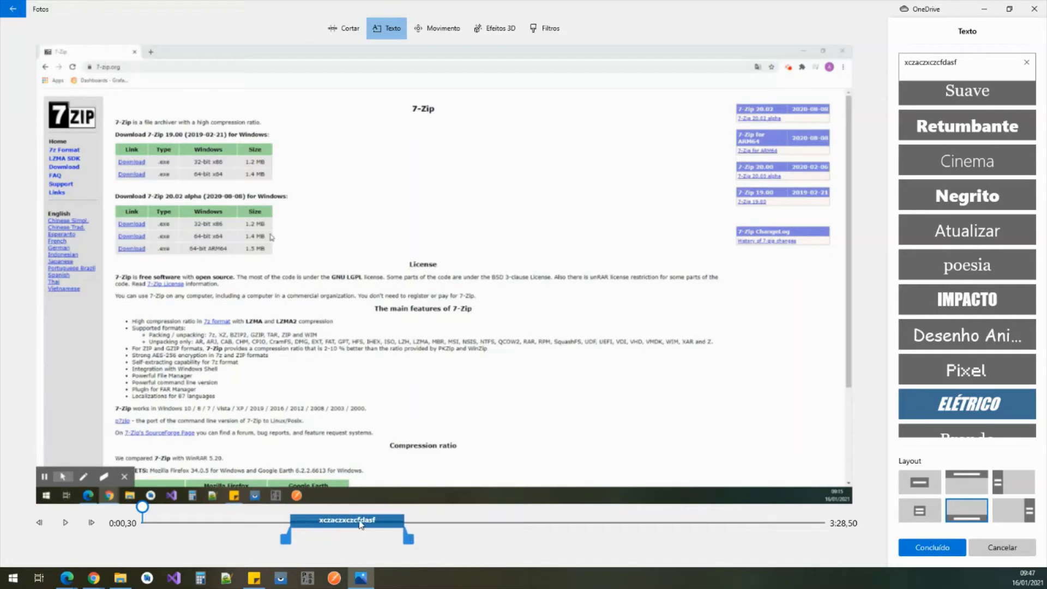
{"action": "left_click_drag", "start_coordinate": [297, 521], "coordinate": [428, 520]}
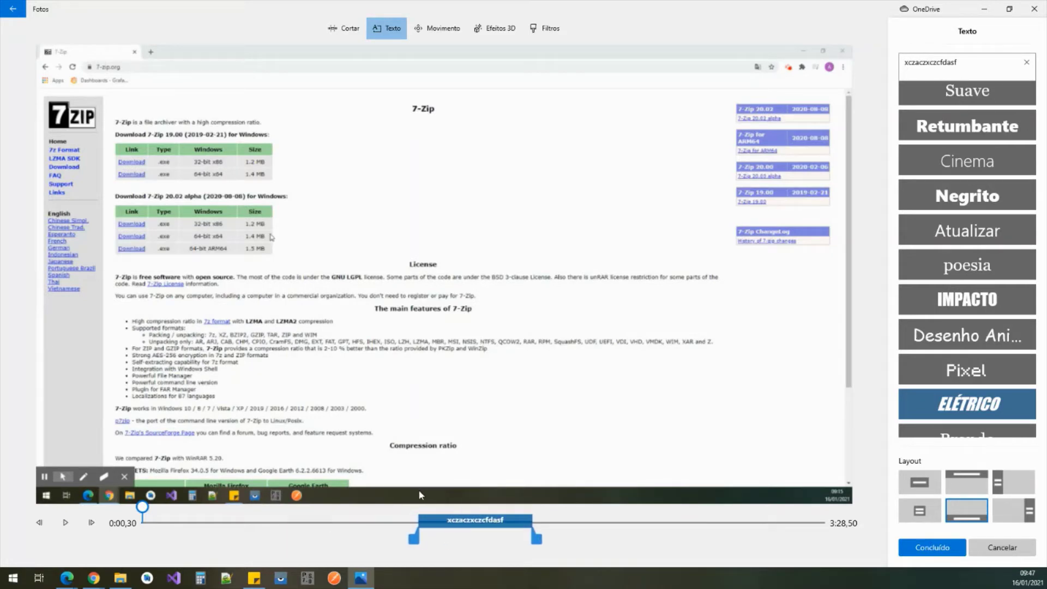
{"action": "left_click", "coordinate": [412, 514]}
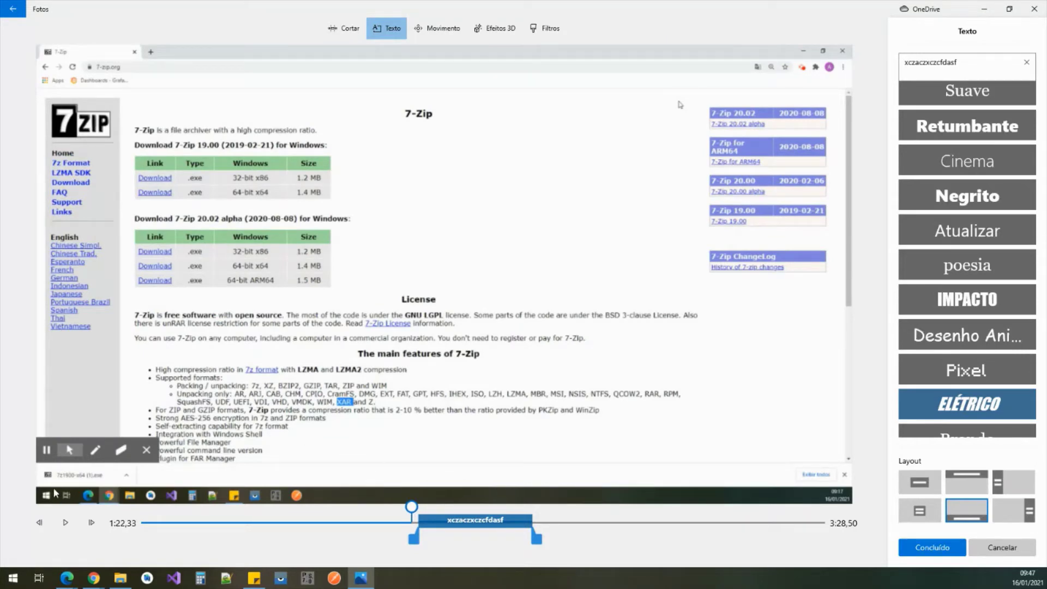
{"action": "left_click", "coordinate": [68, 526]}
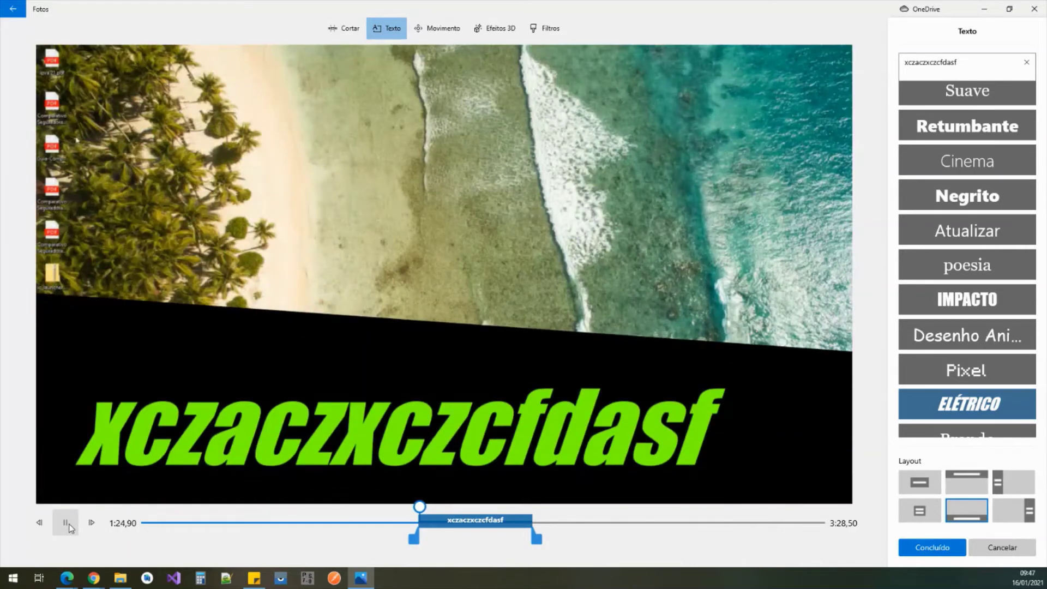
{"action": "left_click", "coordinate": [68, 525]}
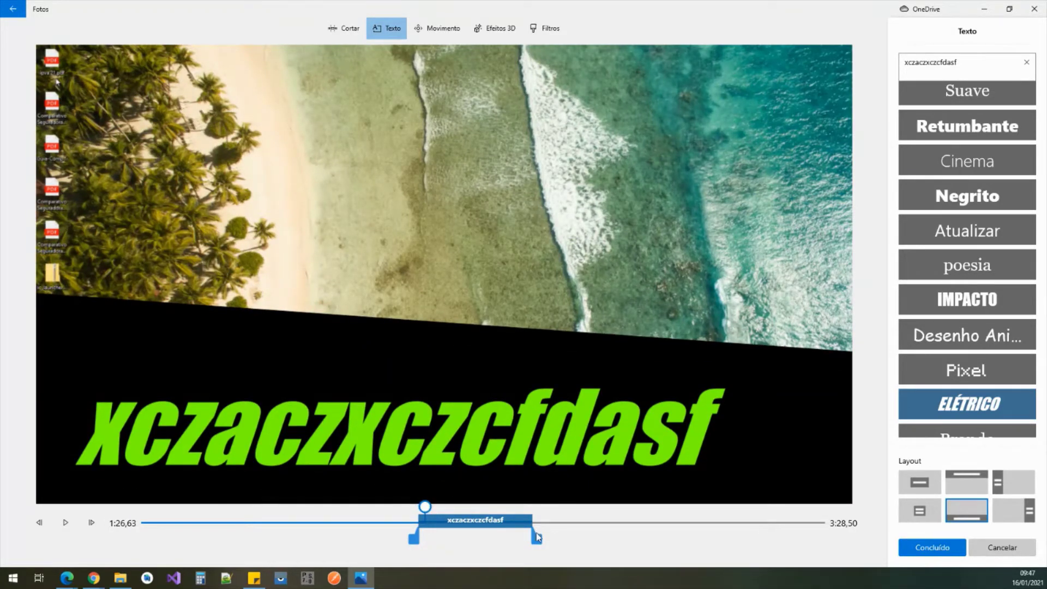
Step: Shift the caption's time range to an earlier part of the clip, and discard the text edits
{"action": "left_click_drag", "start_coordinate": [538, 537], "coordinate": [207, 524]}
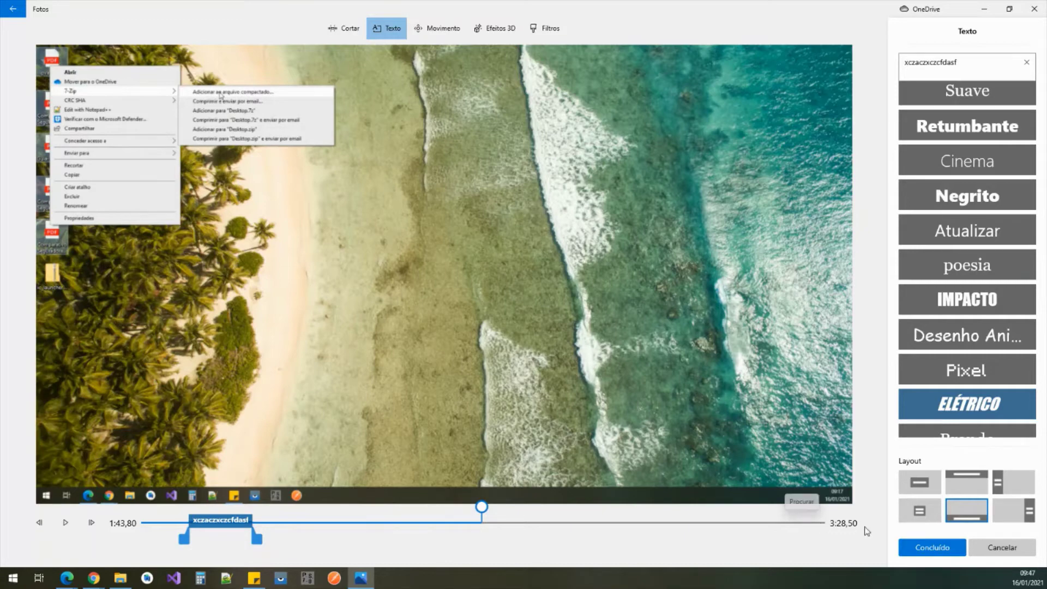
{"action": "left_click", "coordinate": [1002, 548]}
{"action": "left_click", "coordinate": [500, 314]}
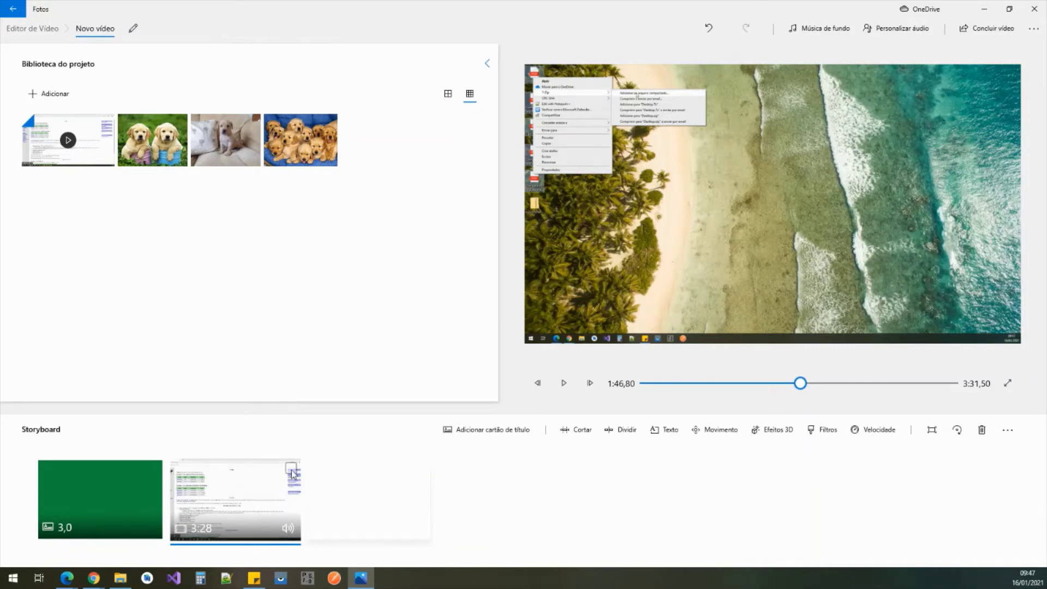
Step: Split the 3:28 clip on the storyboard at 1:14,86
{"action": "left_click", "coordinate": [627, 431]}
{"action": "left_click_drag", "start_coordinate": [483, 513], "coordinate": [395, 510]}
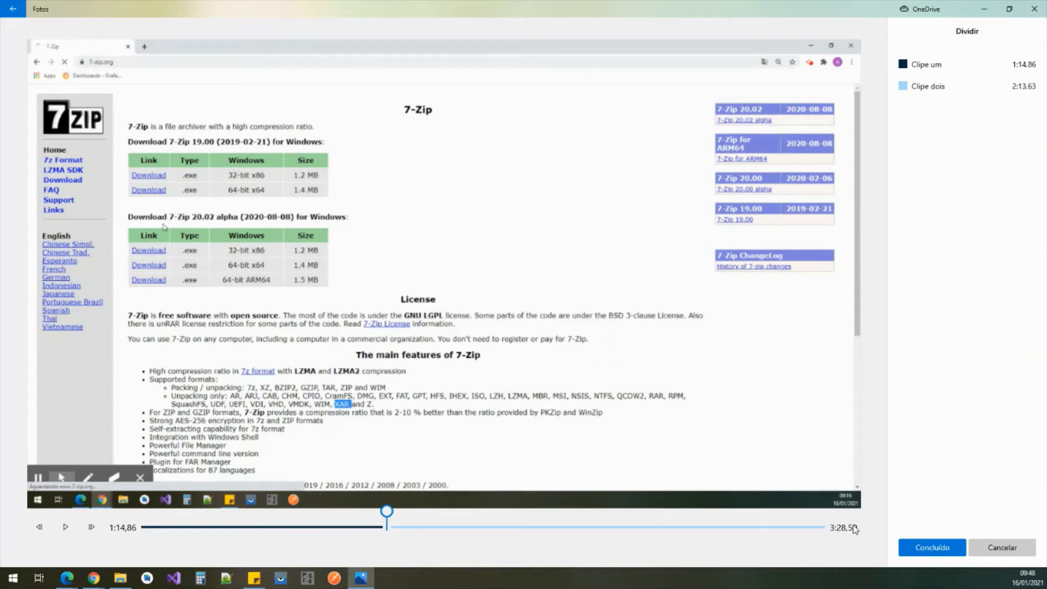
{"action": "left_click", "coordinate": [931, 546]}
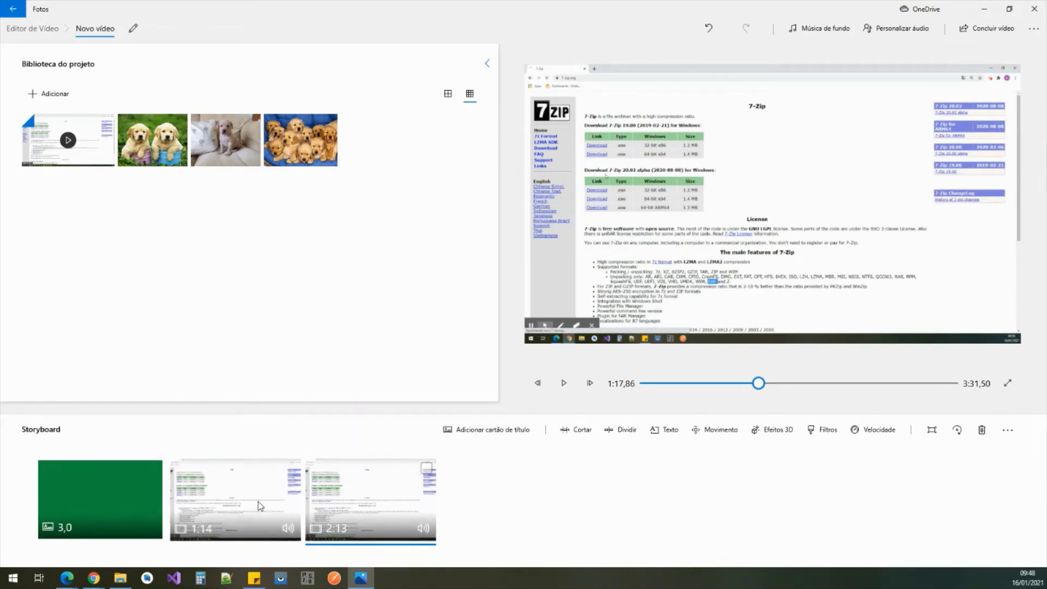
Step: Add the text "texto1" to the 1:14 clip, the first part of the split video
{"action": "left_click", "coordinate": [233, 473]}
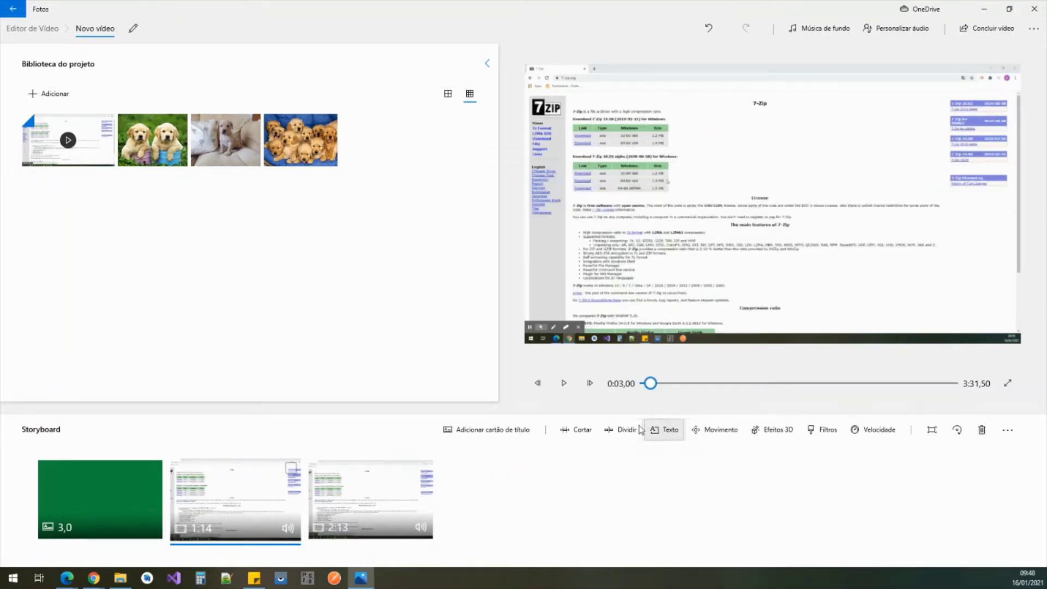
{"action": "left_click", "coordinate": [663, 430]}
{"action": "left_click", "coordinate": [1000, 368]}
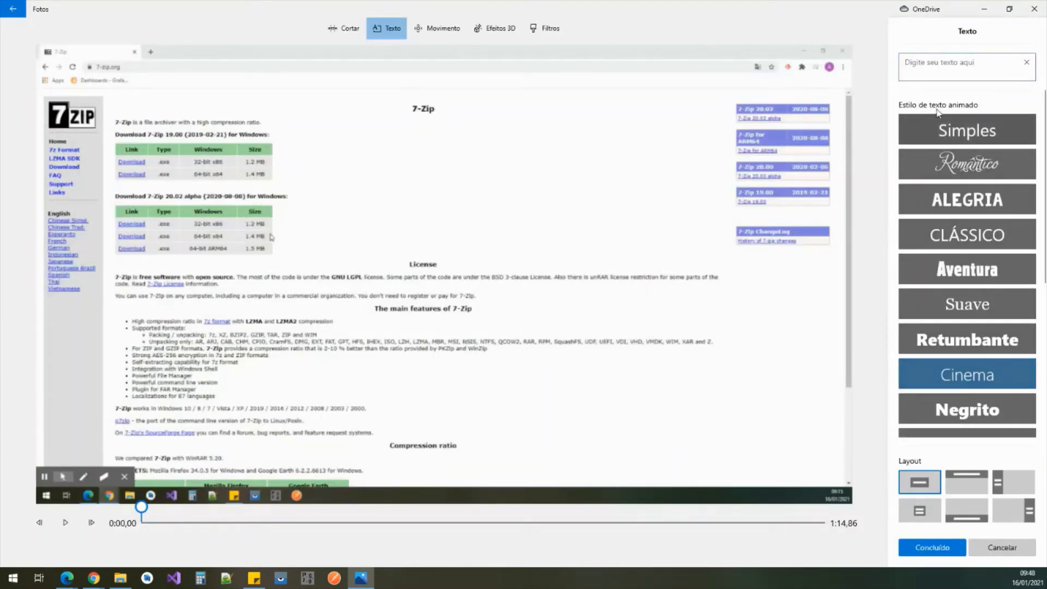
{"action": "type", "text": "texto1"}
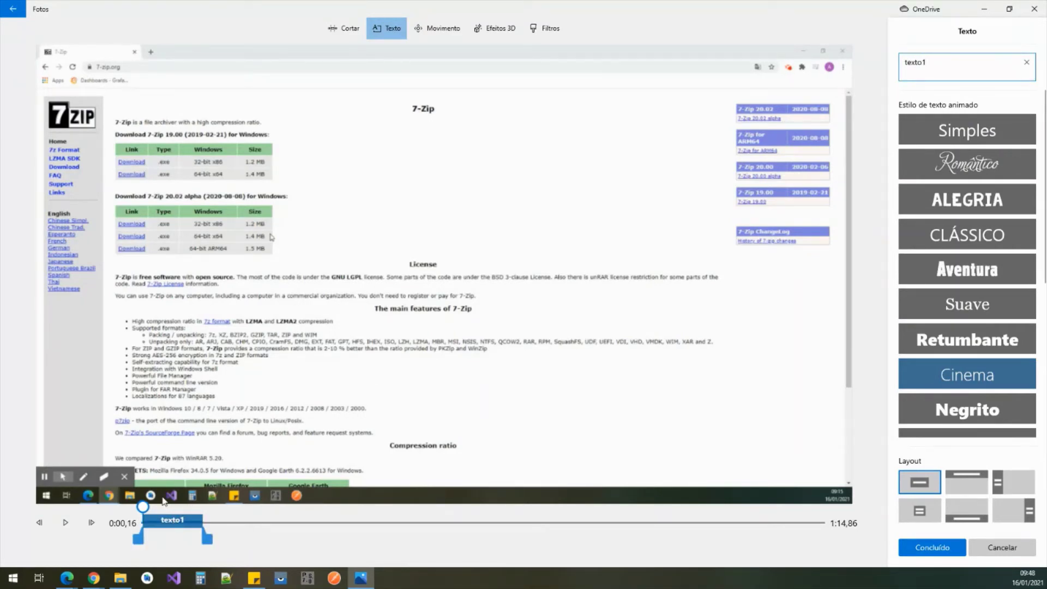
Step: Give the "texto1" caption the Elétrico style and the layout that runs down the left side of the frame
{"action": "left_click", "coordinate": [967, 164]}
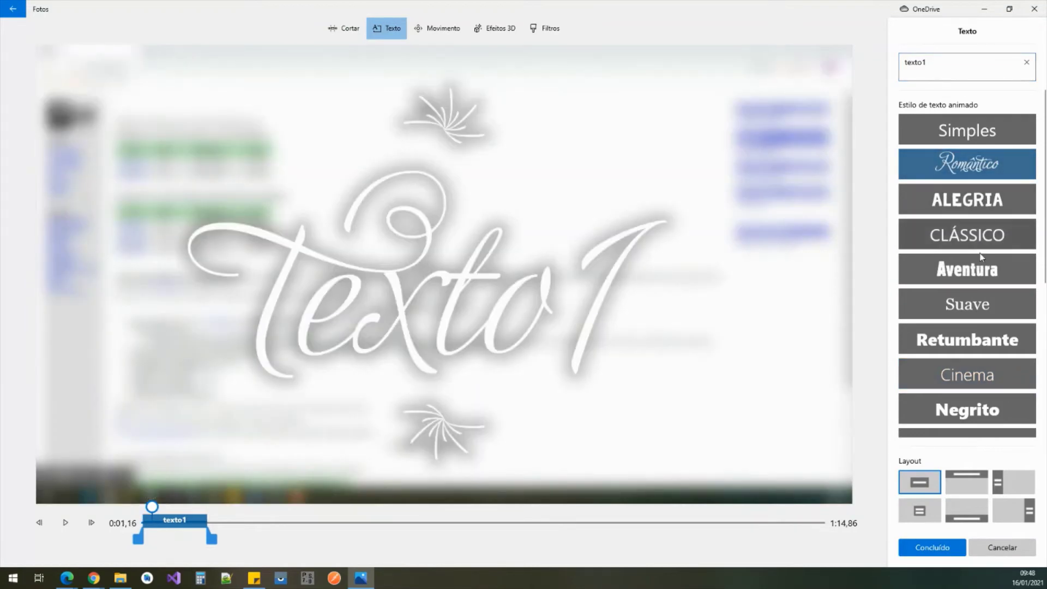
{"action": "scroll", "coordinate": [974, 313], "scroll_direction": "down", "scroll_amount": 5}
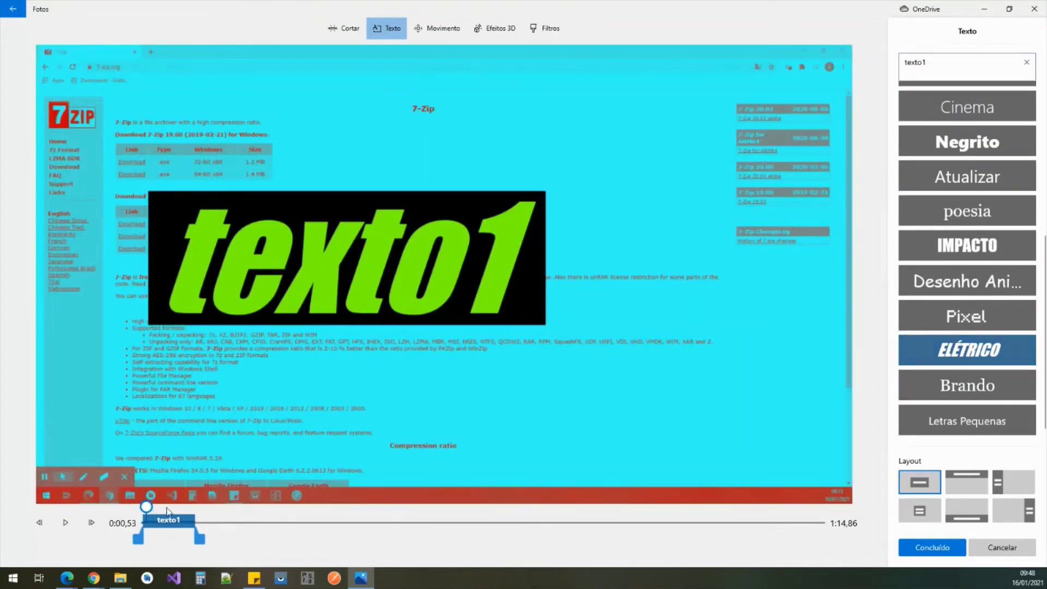
{"action": "left_click", "coordinate": [952, 385]}
{"action": "left_click", "coordinate": [947, 364]}
{"action": "left_click", "coordinate": [1014, 482]}
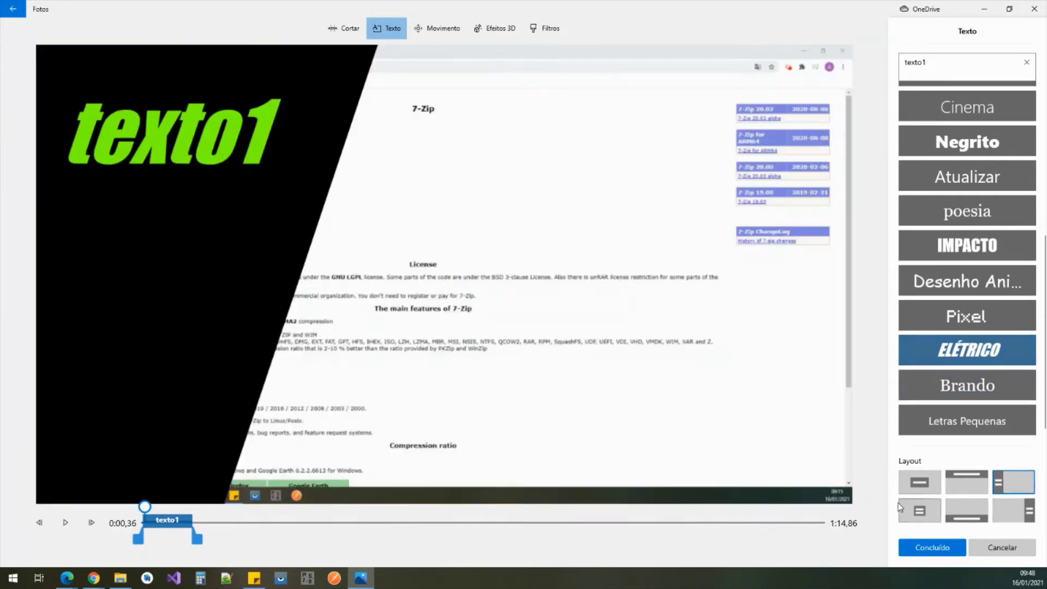
Step: Move the "texto1" caption's time range to the last third of the 1:14 clip
{"action": "left_click_drag", "start_coordinate": [169, 517], "coordinate": [622, 521]}
{"action": "left_click_drag", "start_coordinate": [542, 525], "coordinate": [722, 519]}
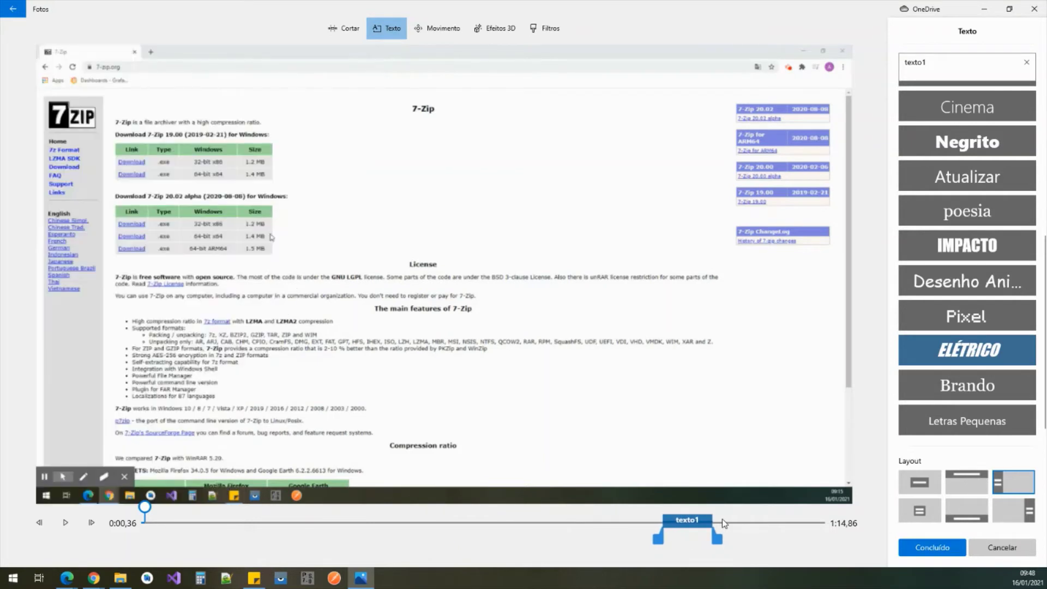
Step: Shift the "texto1" caption's time range slightly earlier in the 1:14 clip and save the text edit
{"action": "mouse_move", "coordinate": [678, 527]}
{"action": "left_mouse_down"}
{"action": "mouse_move", "coordinate": [661, 528]}
{"action": "mouse_move", "coordinate": [670, 528]}
{"action": "left_mouse_up"}
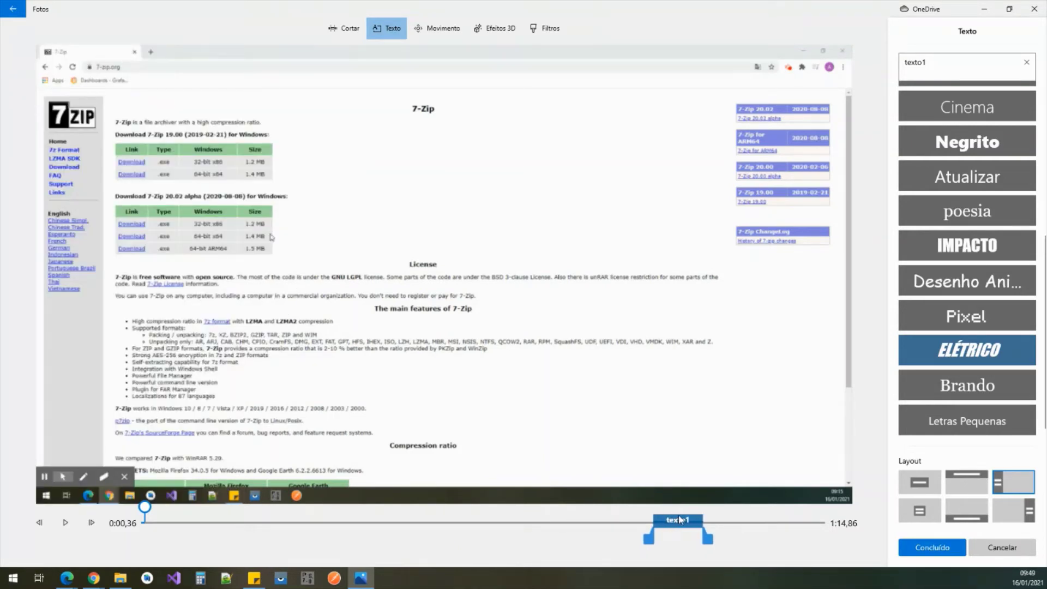
{"action": "left_click", "coordinate": [916, 547]}
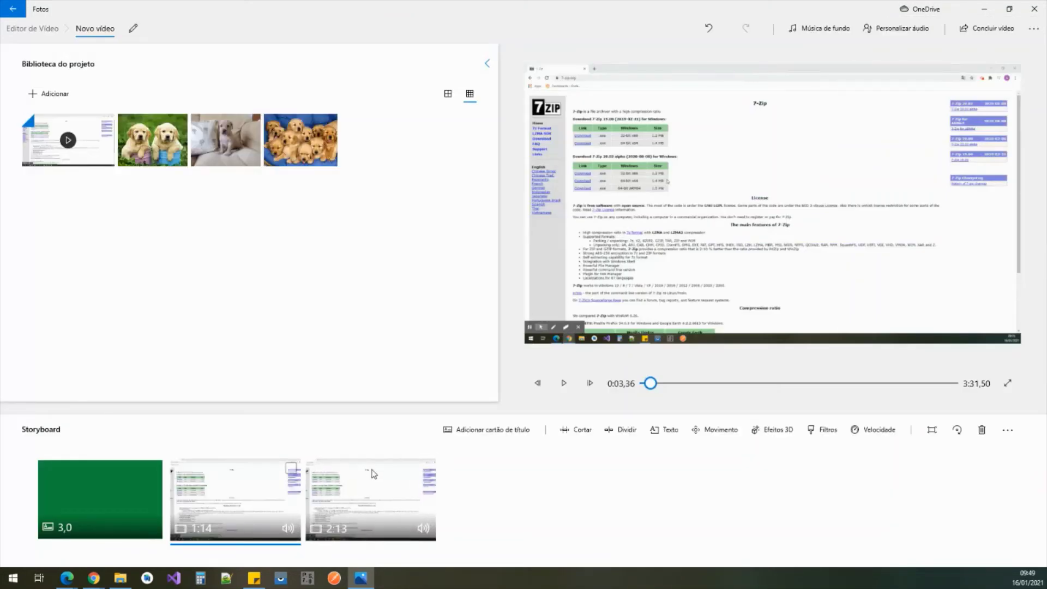
Step: Add the text "texto2" to the 2:13 clip in the Elétrico style, with a widened time range in the clip's first quarter
{"action": "left_click", "coordinate": [665, 430]}
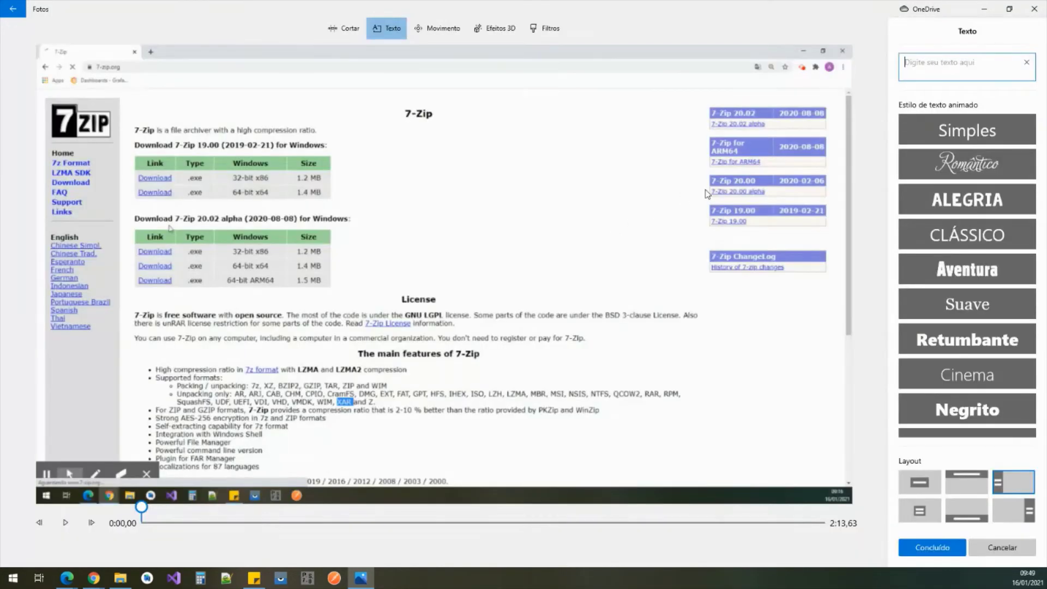
{"action": "scroll", "coordinate": [955, 414], "scroll_direction": "down", "scroll_amount": 5}
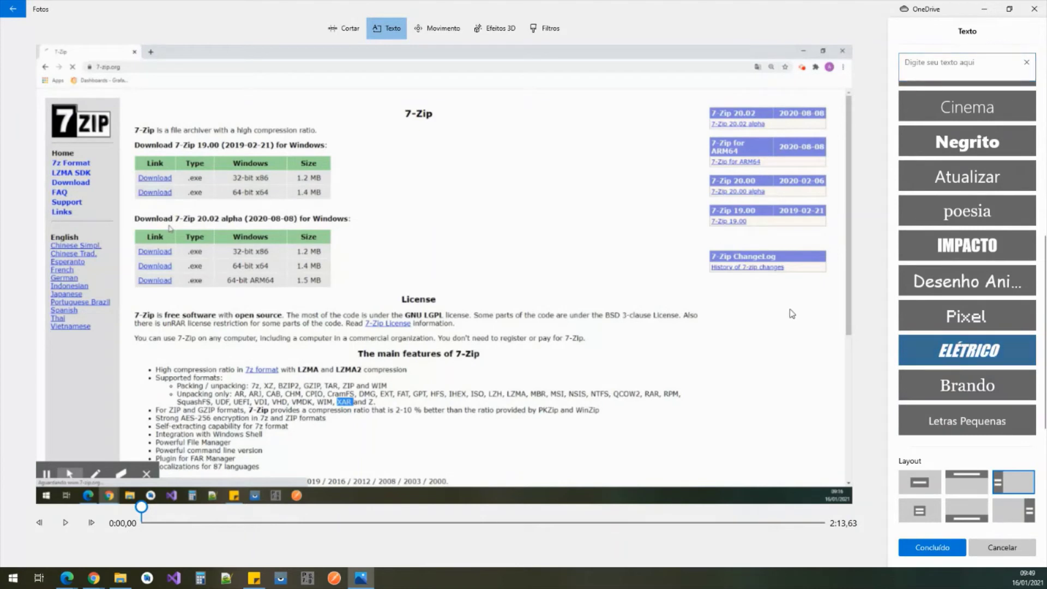
{"action": "type", "text": "texto2"}
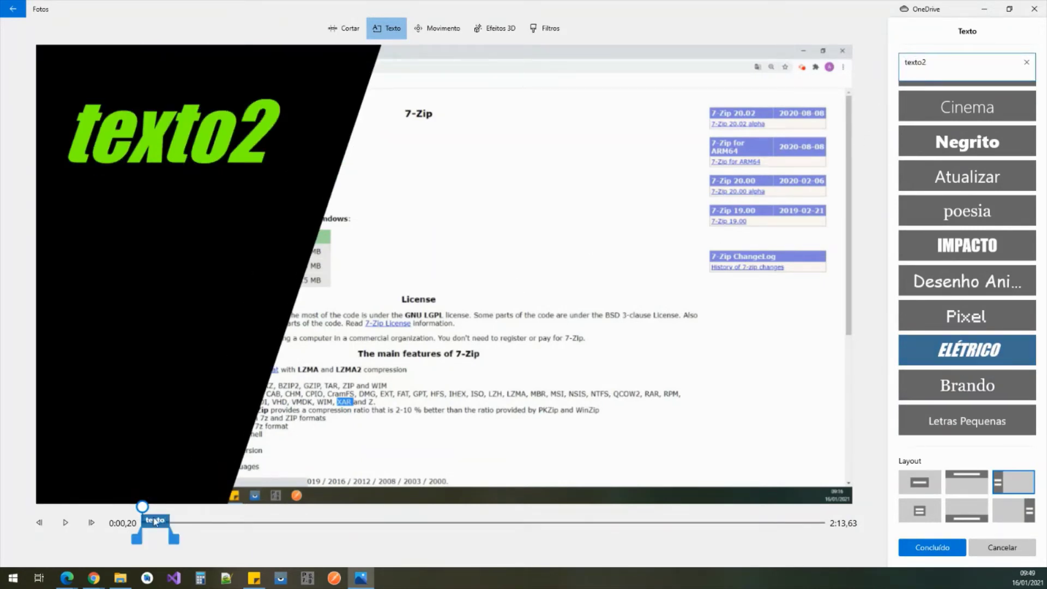
{"action": "left_click_drag", "start_coordinate": [155, 522], "coordinate": [302, 553]}
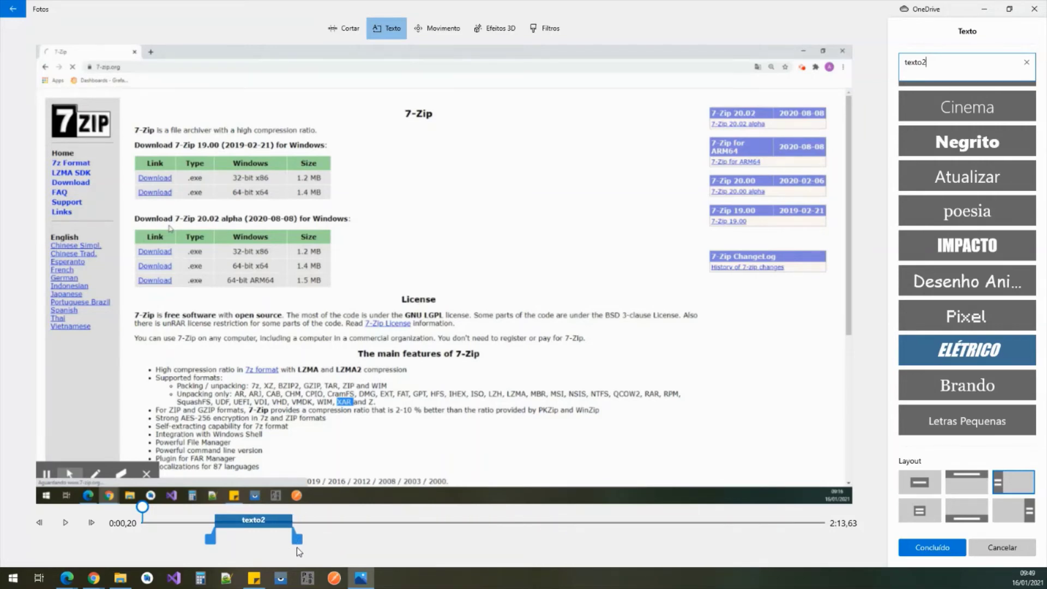
{"action": "left_click", "coordinate": [932, 547]}
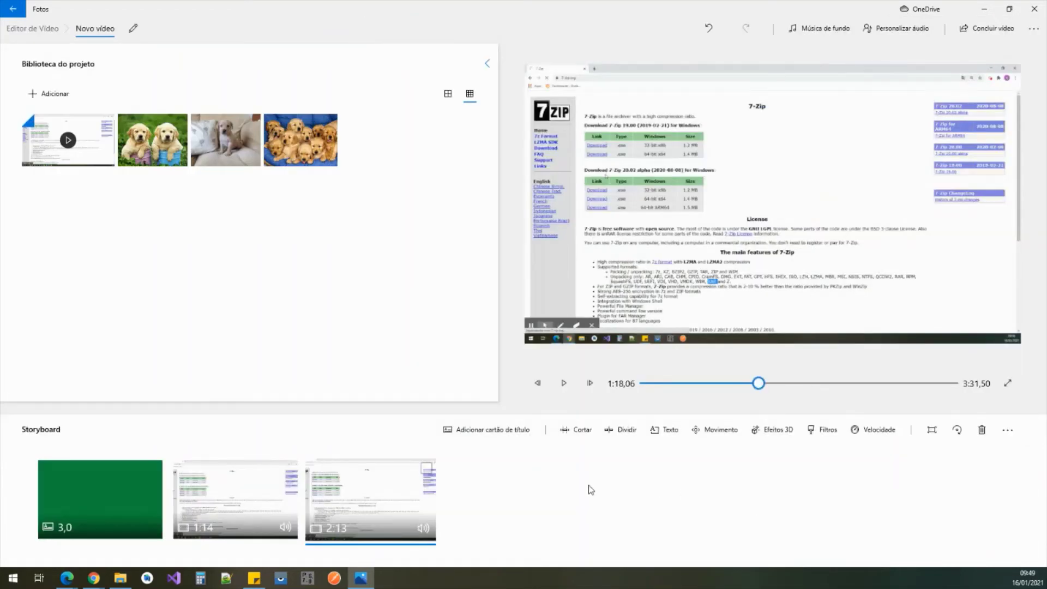
Step: Play back the project and jump along the preview timeline to check the captions on both video clips
{"action": "left_click", "coordinate": [264, 490]}
{"action": "left_click", "coordinate": [563, 383]}
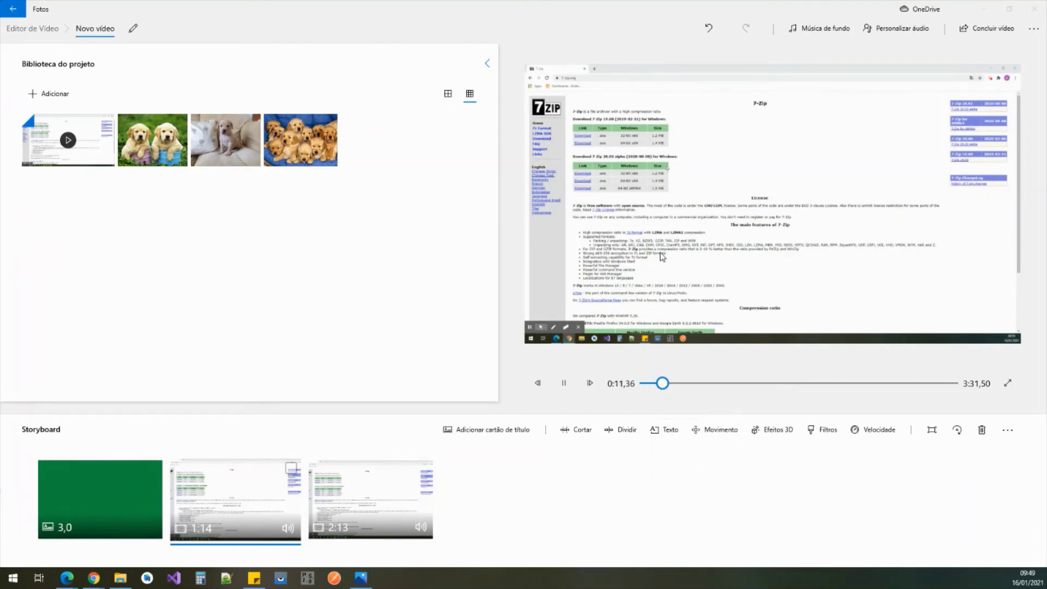
{"action": "left_click", "coordinate": [709, 384]}
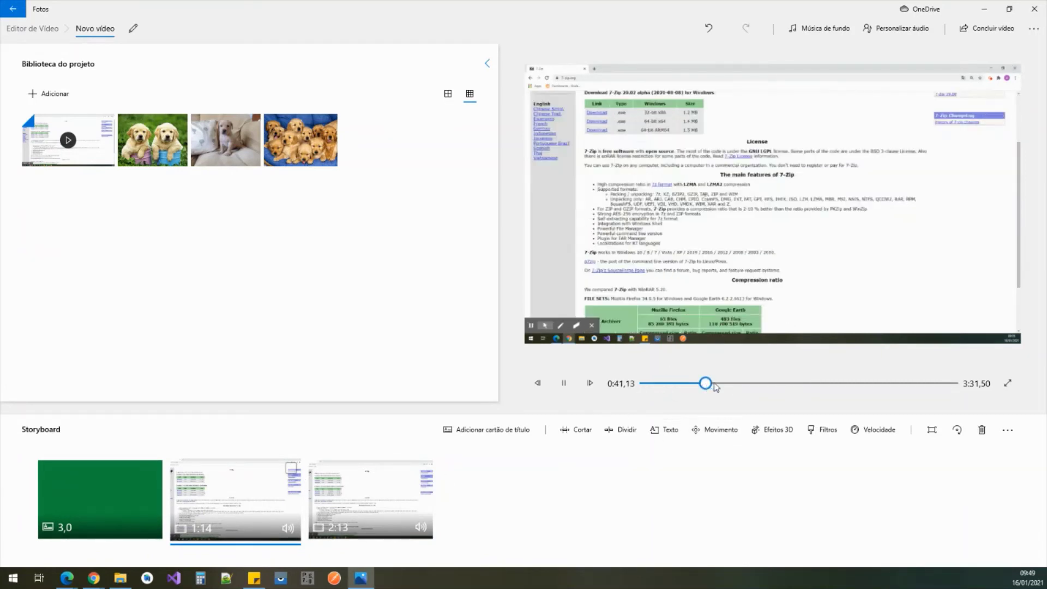
{"action": "mouse_move", "coordinate": [721, 386]}
{"action": "left_mouse_down"}
{"action": "mouse_move", "coordinate": [751, 384]}
{"action": "mouse_move", "coordinate": [723, 384]}
{"action": "left_mouse_up"}
{"action": "left_click", "coordinate": [949, 384]}
{"action": "left_click", "coordinate": [787, 384]}
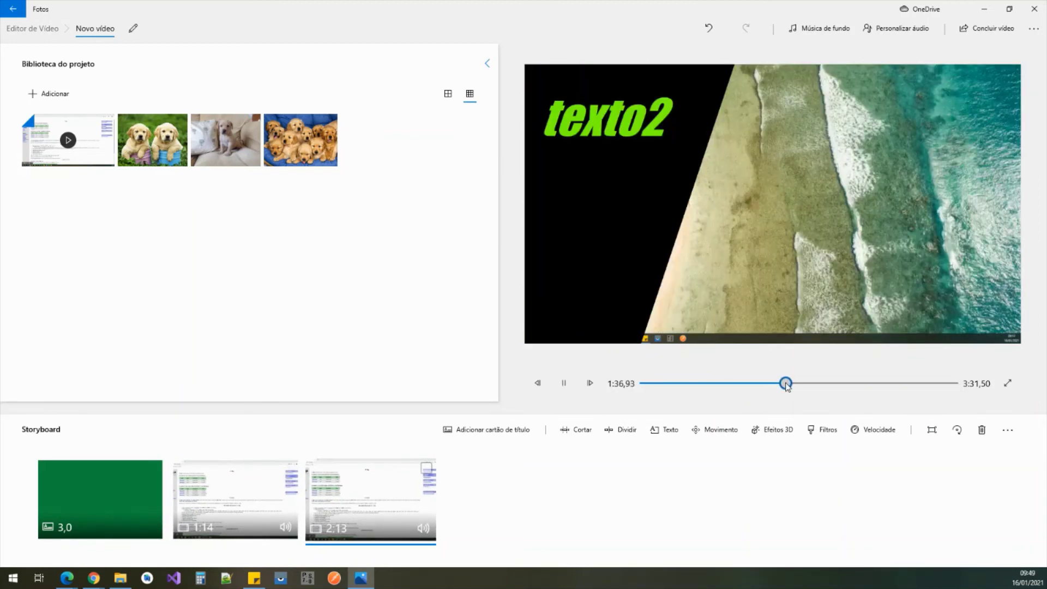
{"action": "left_click", "coordinate": [762, 384]}
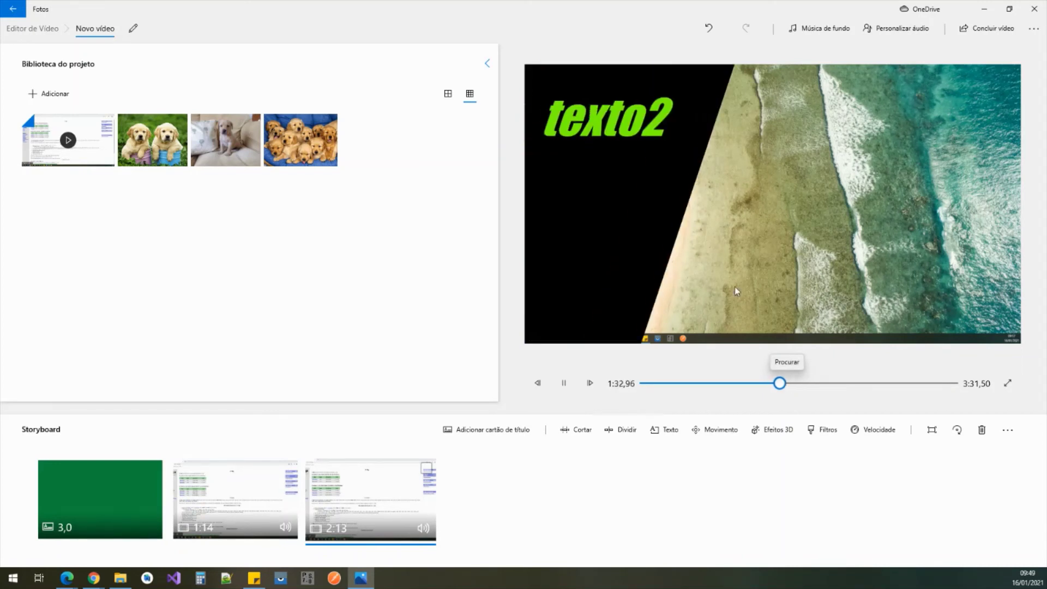
{"action": "left_click", "coordinate": [564, 383]}
Step: Lengthen the "texto1" caption and move it earlier in the 1:14 clip, ending about three-quarters through, and keep the changes
{"action": "left_click", "coordinate": [257, 498]}
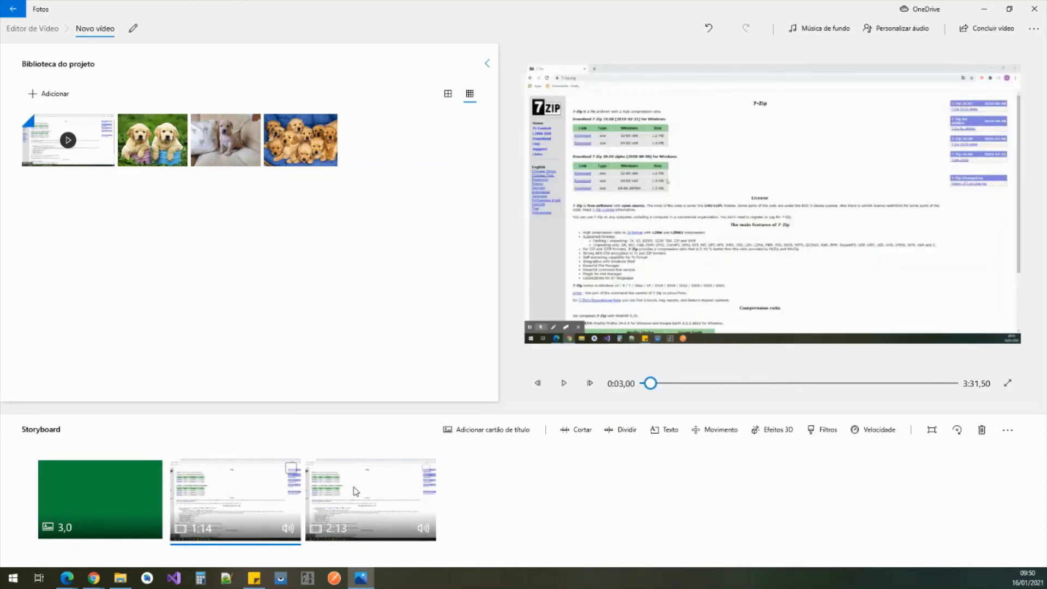
{"action": "left_click", "coordinate": [654, 431]}
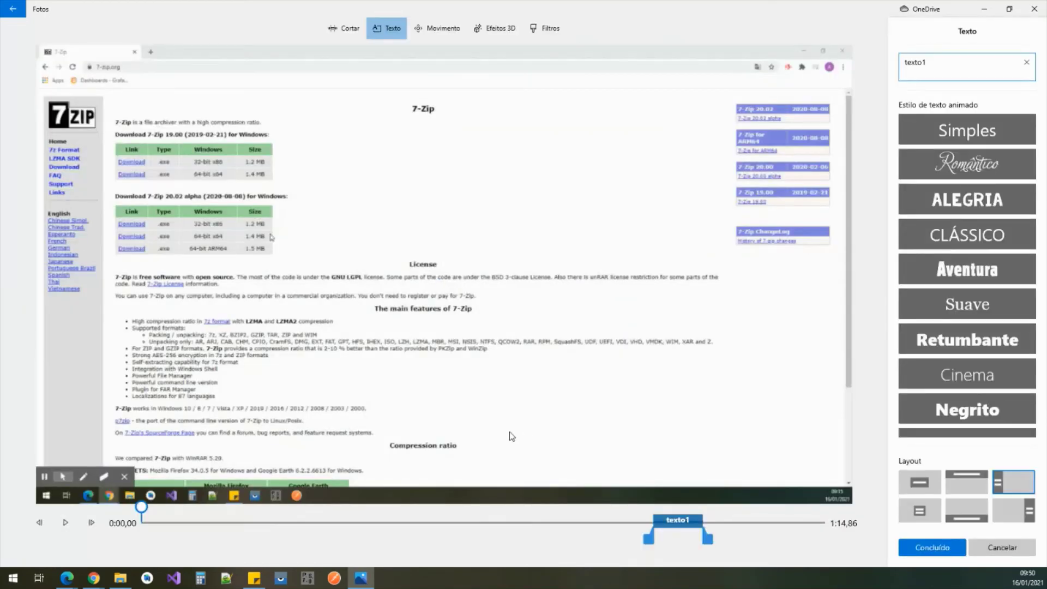
{"action": "left_click_drag", "start_coordinate": [661, 521], "coordinate": [647, 541]}
{"action": "left_click", "coordinate": [1000, 548]}
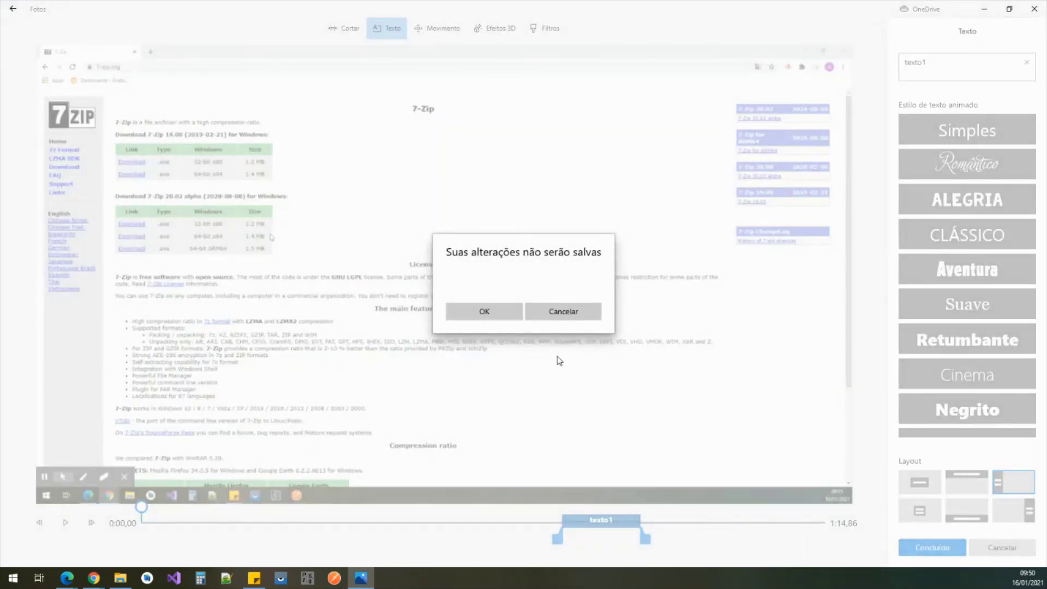
{"action": "left_click", "coordinate": [563, 311]}
{"action": "left_click", "coordinate": [921, 547]}
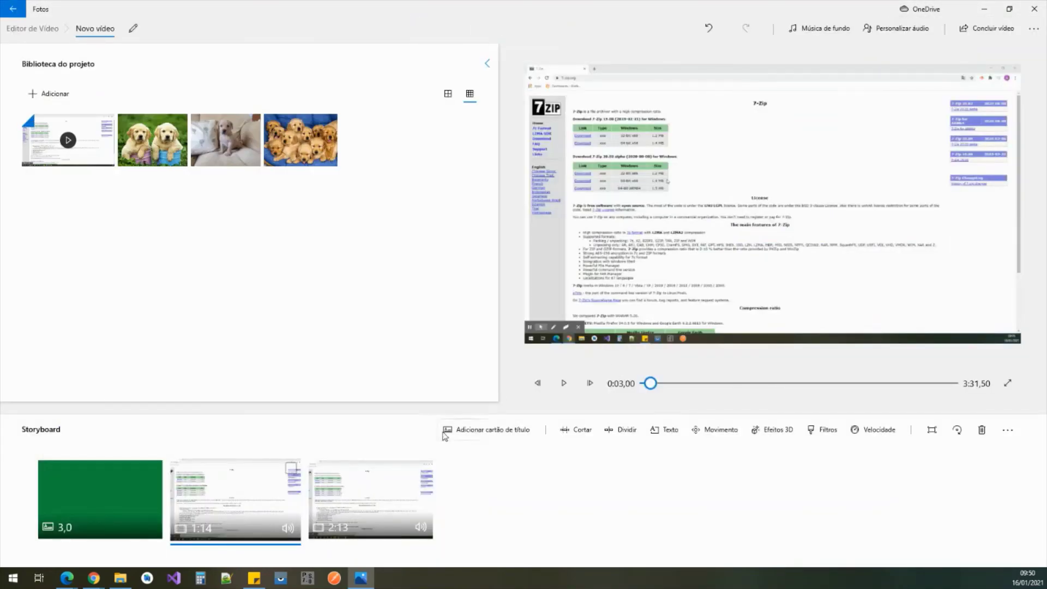
Step: Split the 2:13 clip on the storyboard at about 1:24
{"action": "left_click", "coordinate": [428, 475]}
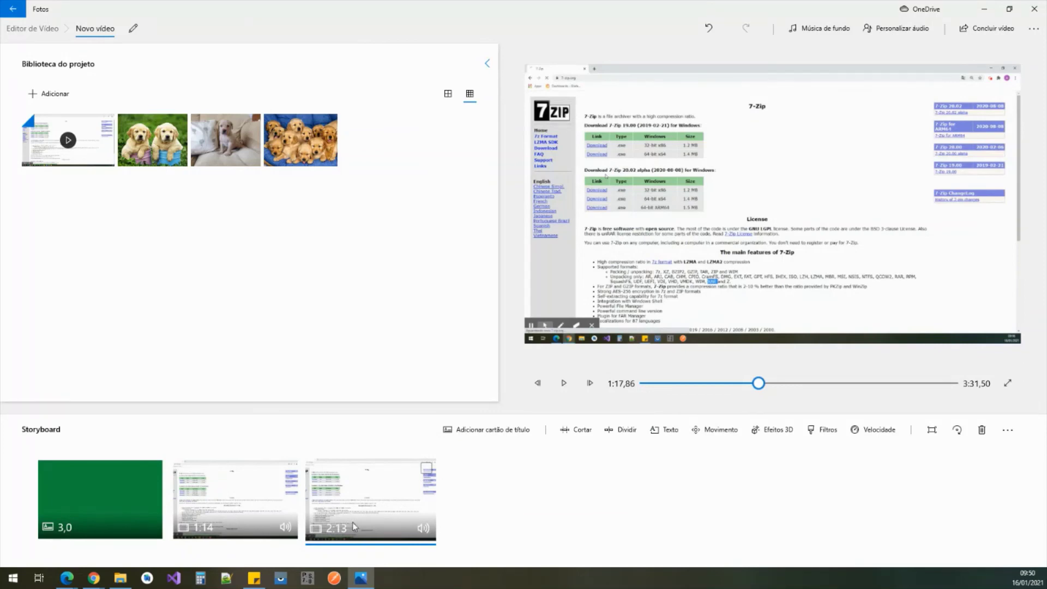
{"action": "left_click", "coordinate": [426, 470]}
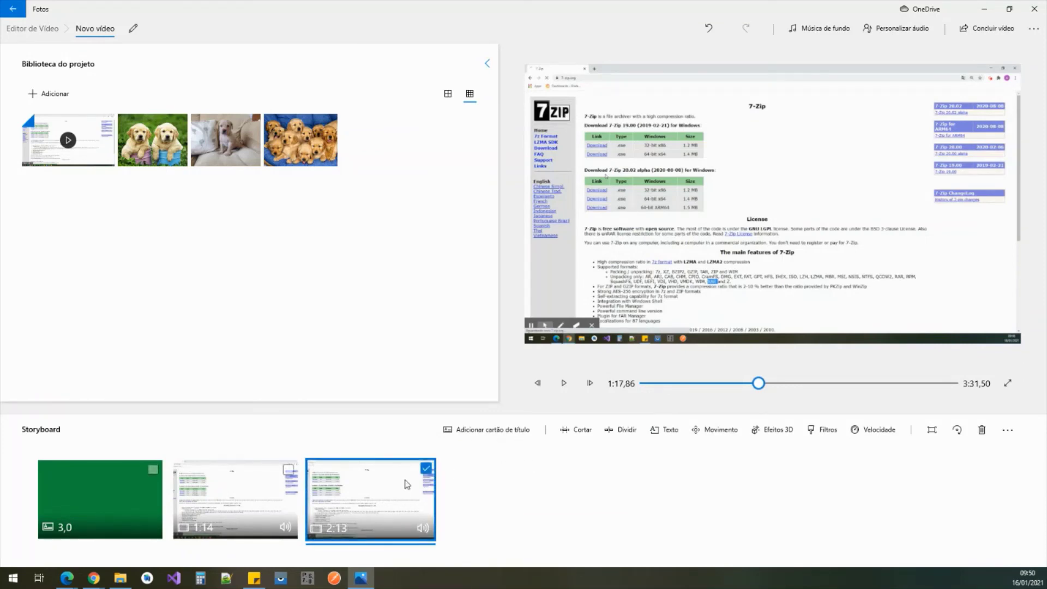
{"action": "left_click", "coordinate": [428, 471]}
{"action": "left_click", "coordinate": [620, 429]}
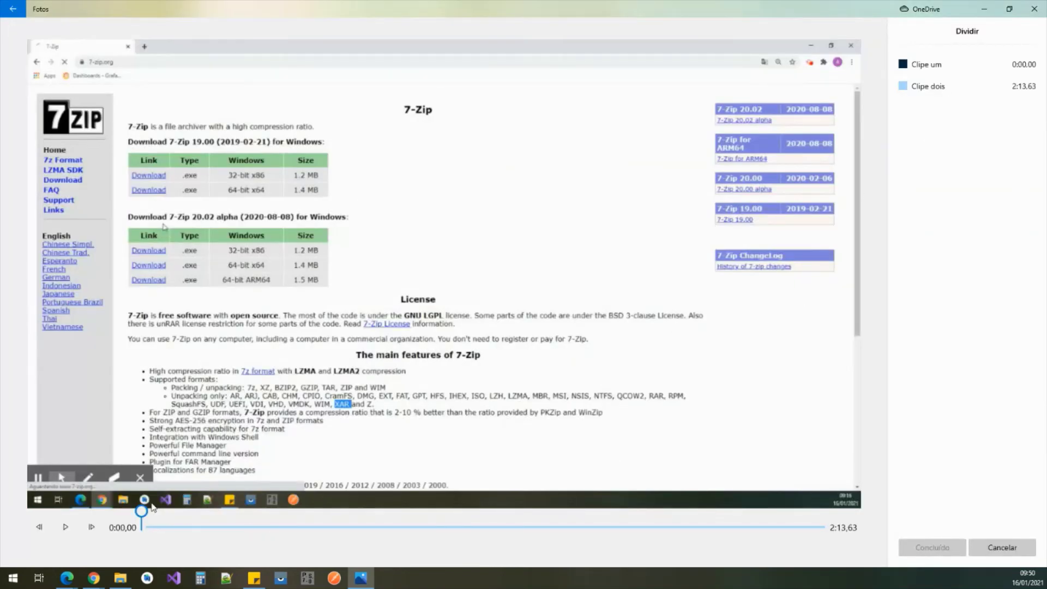
{"action": "left_click_drag", "start_coordinate": [141, 512], "coordinate": [573, 516]}
{"action": "left_click", "coordinate": [905, 547]}
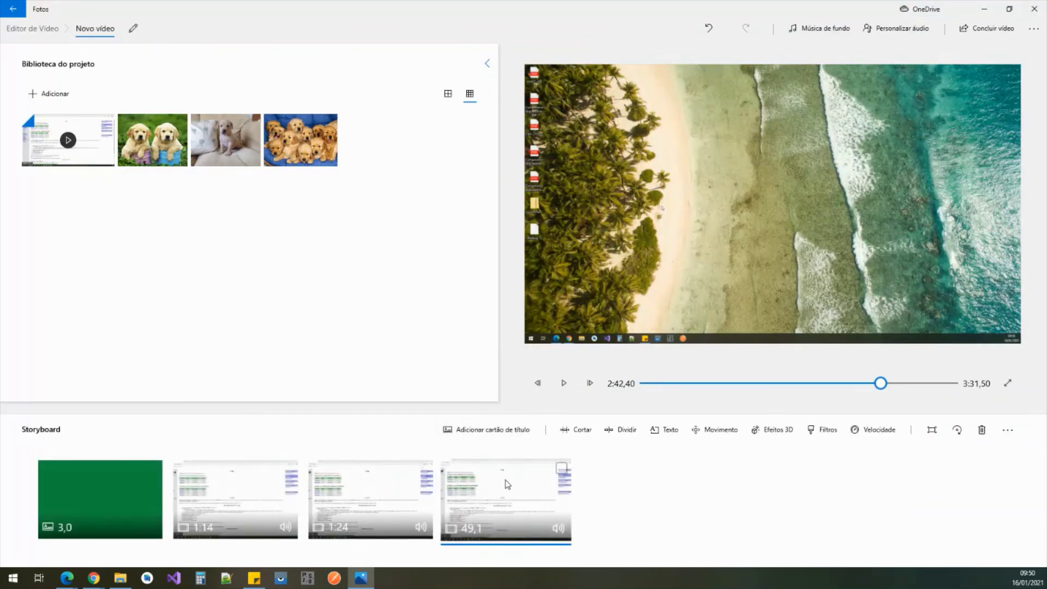
Step: Add the text "dsadas" in the Alegria style to the 49,1 clip, starting about a quarter of the way in
{"action": "left_click", "coordinate": [657, 431]}
{"action": "left_click", "coordinate": [947, 164]}
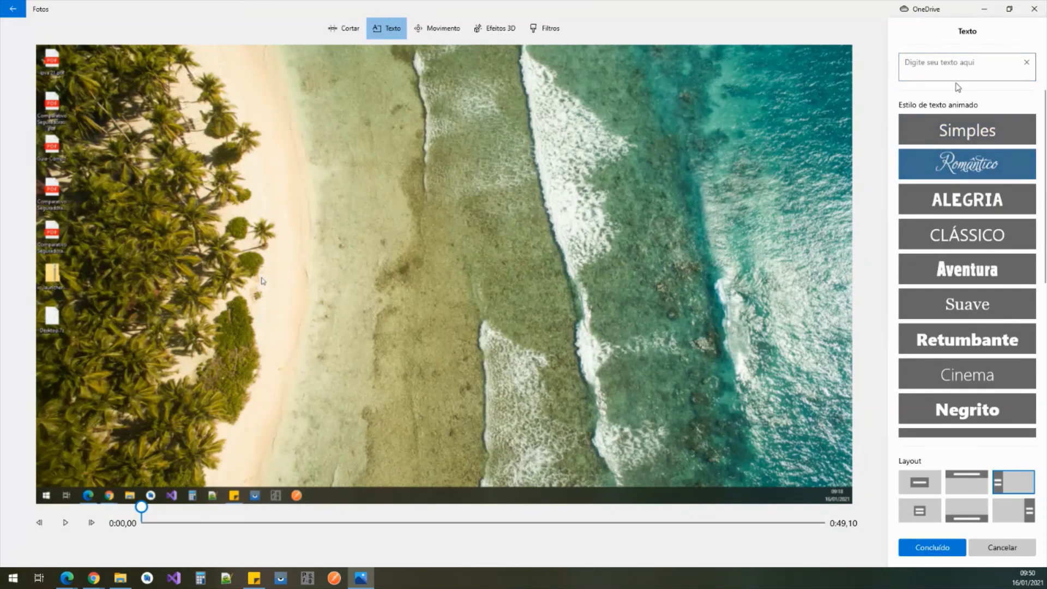
{"action": "left_click", "coordinate": [956, 85]}
{"action": "type", "text": "dsadas"}
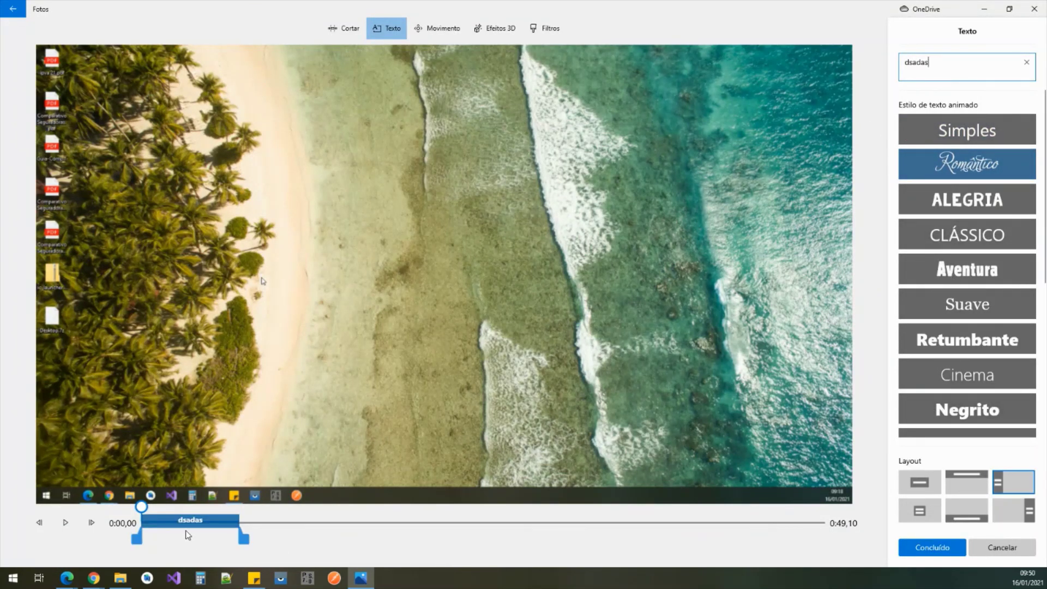
{"action": "left_click_drag", "start_coordinate": [188, 534], "coordinate": [374, 533]}
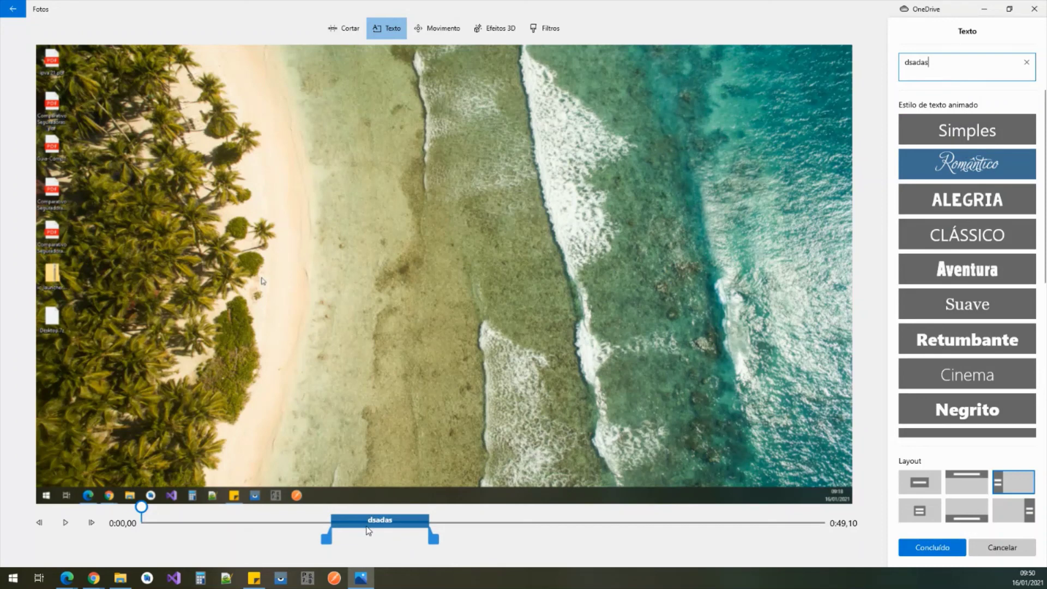
{"action": "left_click", "coordinate": [937, 200]}
{"action": "left_click", "coordinate": [924, 547]}
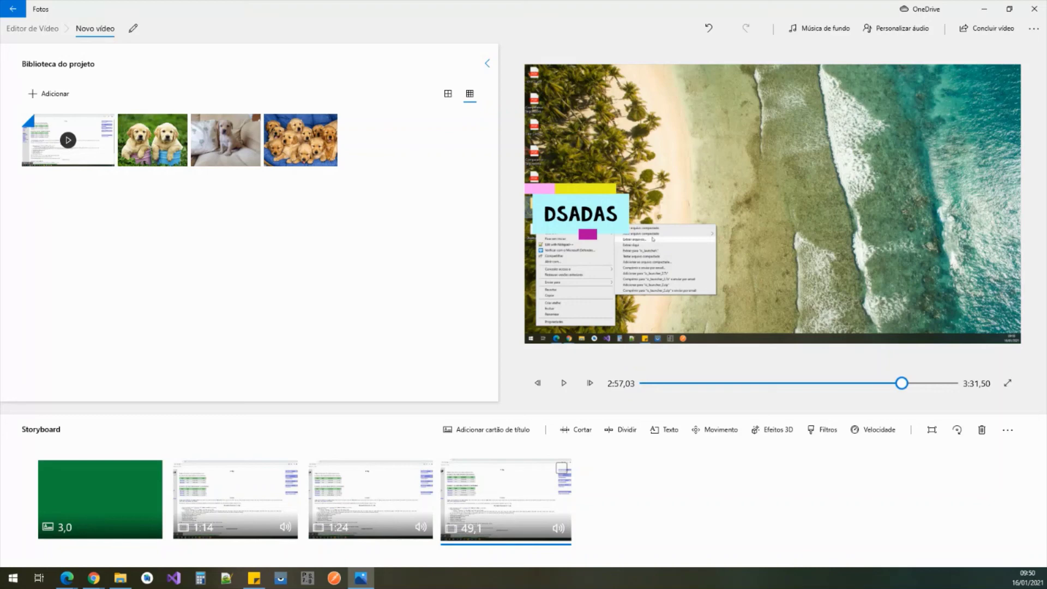
Step: Switch to Google Chrome
{"action": "left_click", "coordinate": [94, 578]}
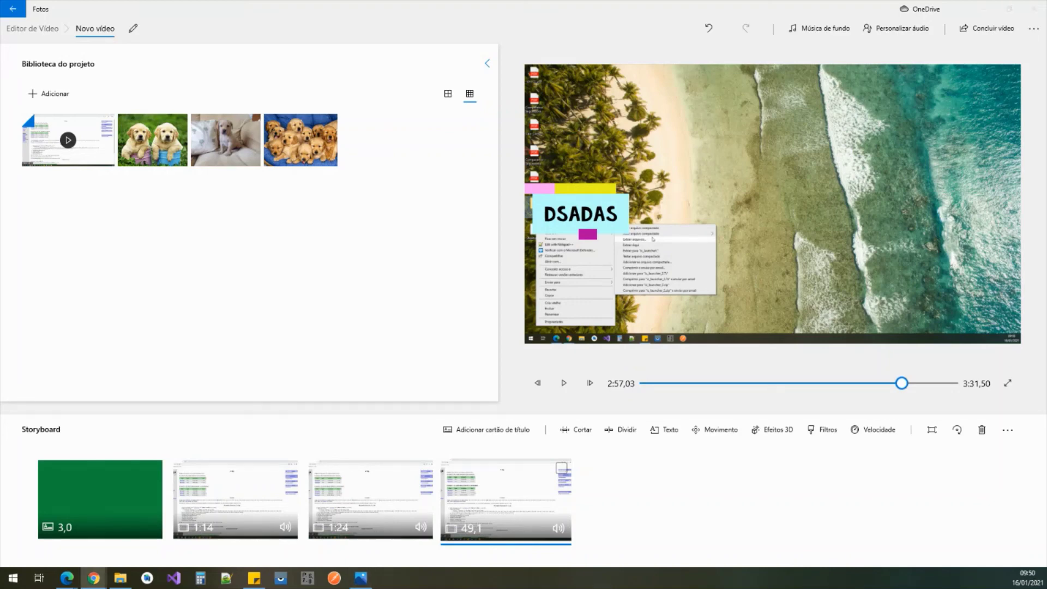